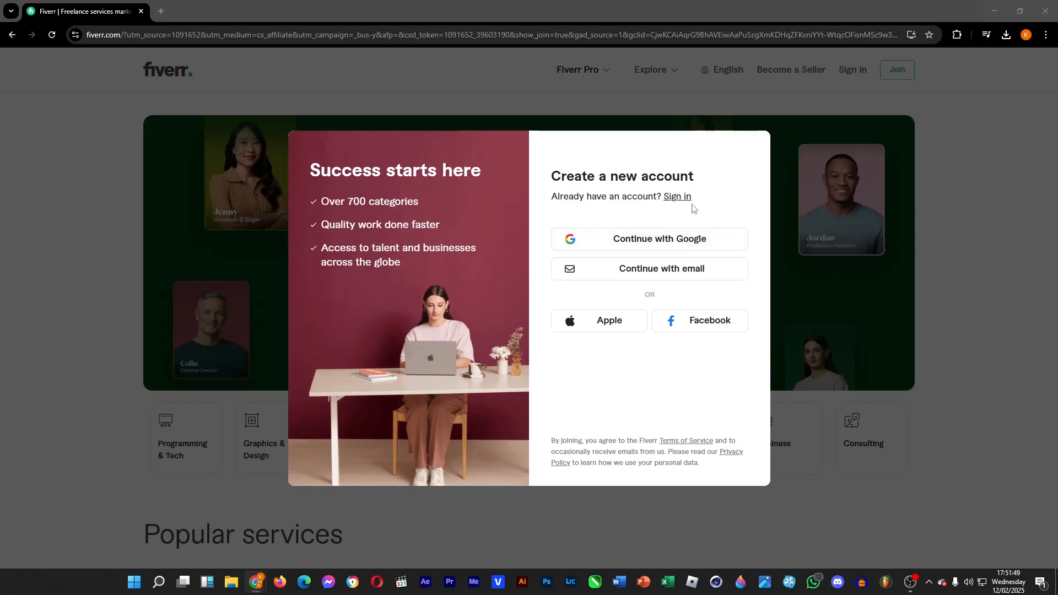
left_click(676, 198)
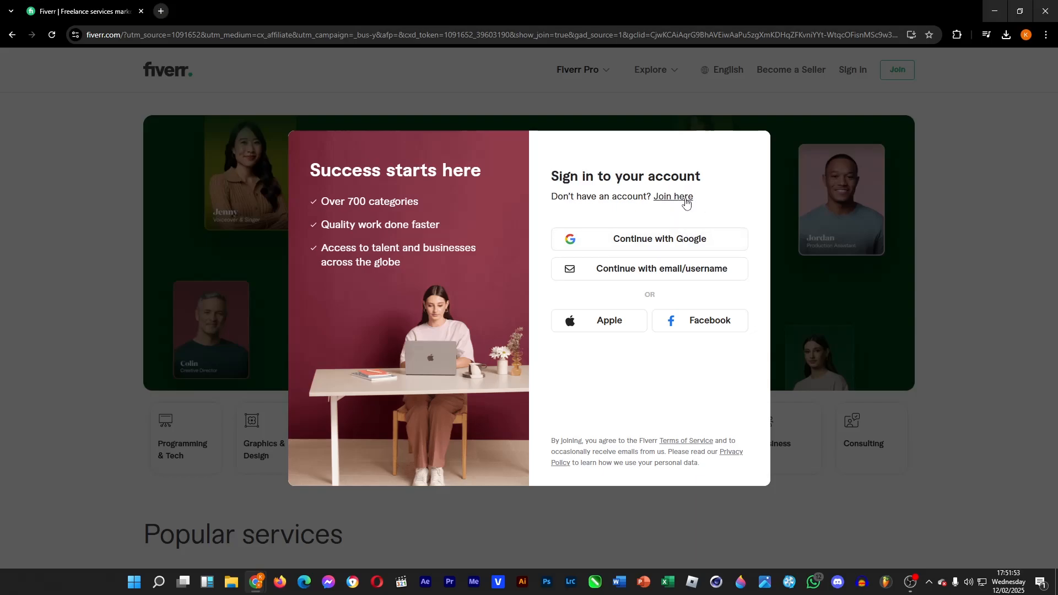
left_click(685, 199)
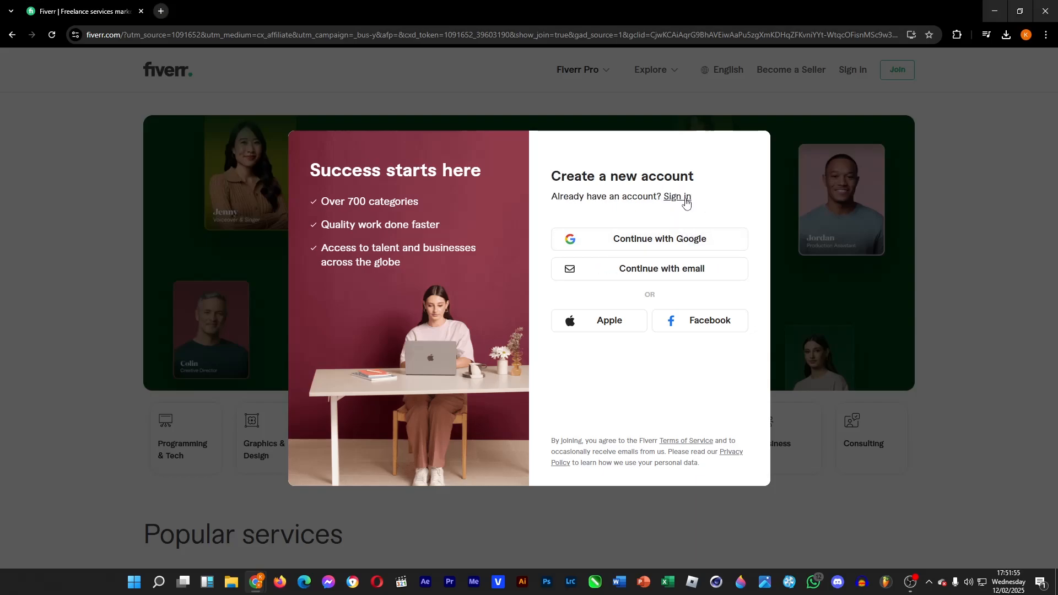
left_click(683, 198)
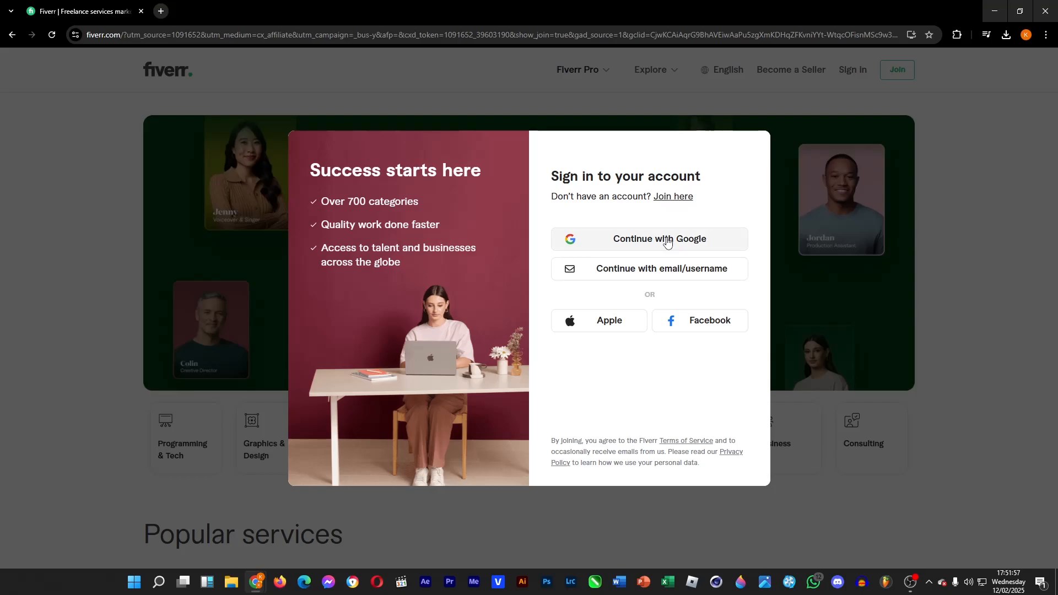
left_click(672, 199)
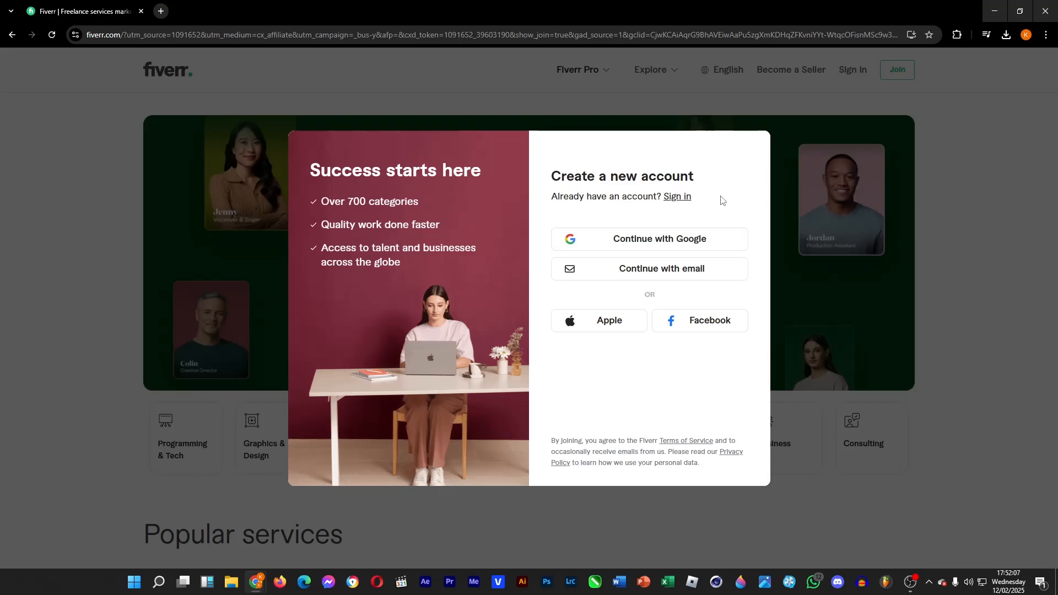
Sign up with a Google account and create the Fiverr account with a chosen username.
left_click(687, 249)
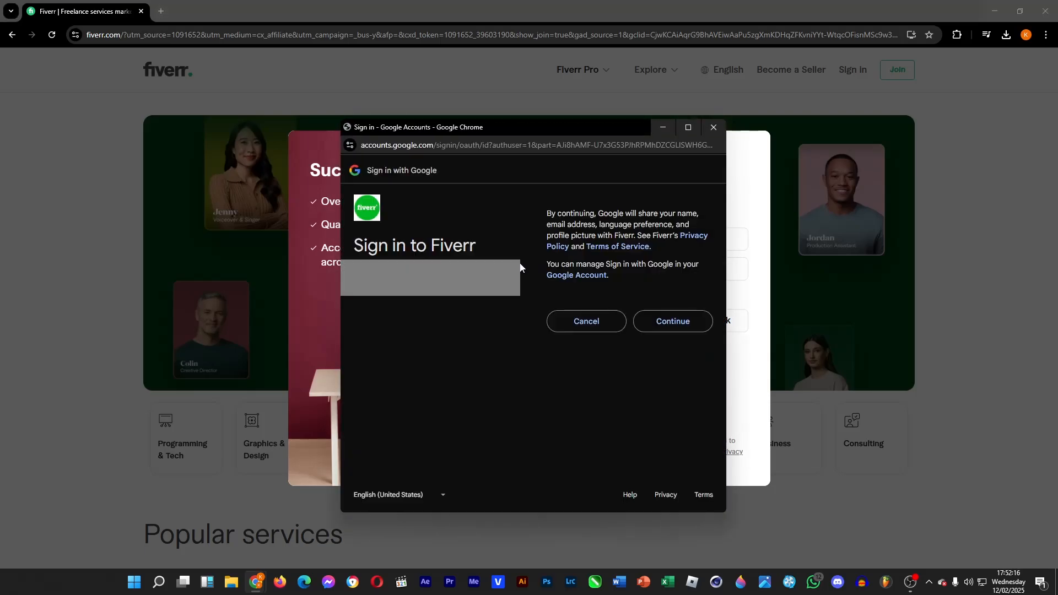
left_click(653, 325)
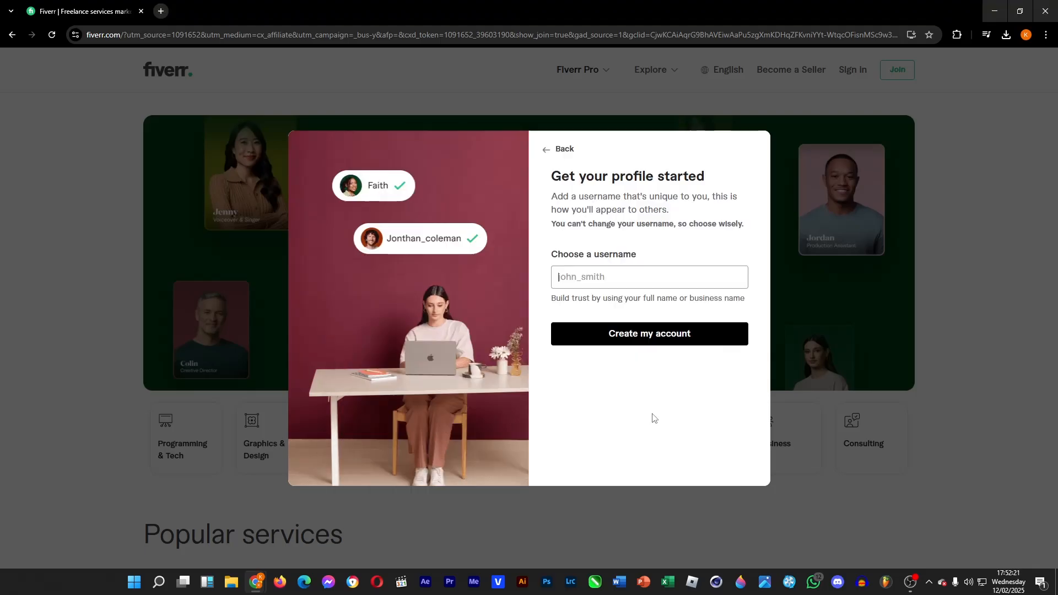
type("ken_ari")
left_click(681, 329)
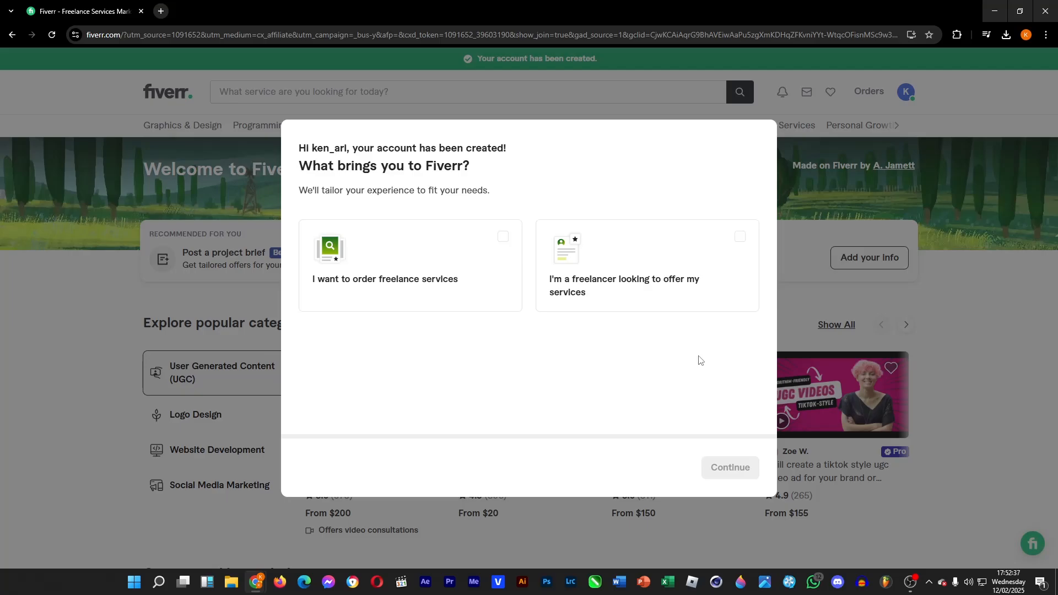
Choose the freelancer option for offering services and set the freelancer type to Solo freelancer.
left_click(721, 256)
left_click(730, 466)
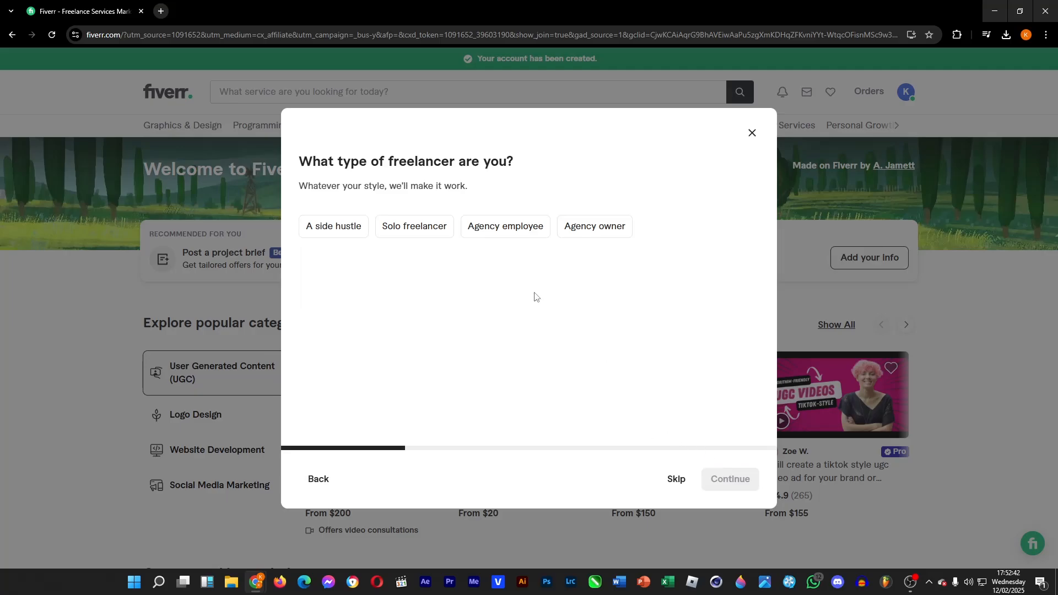
left_click(418, 232)
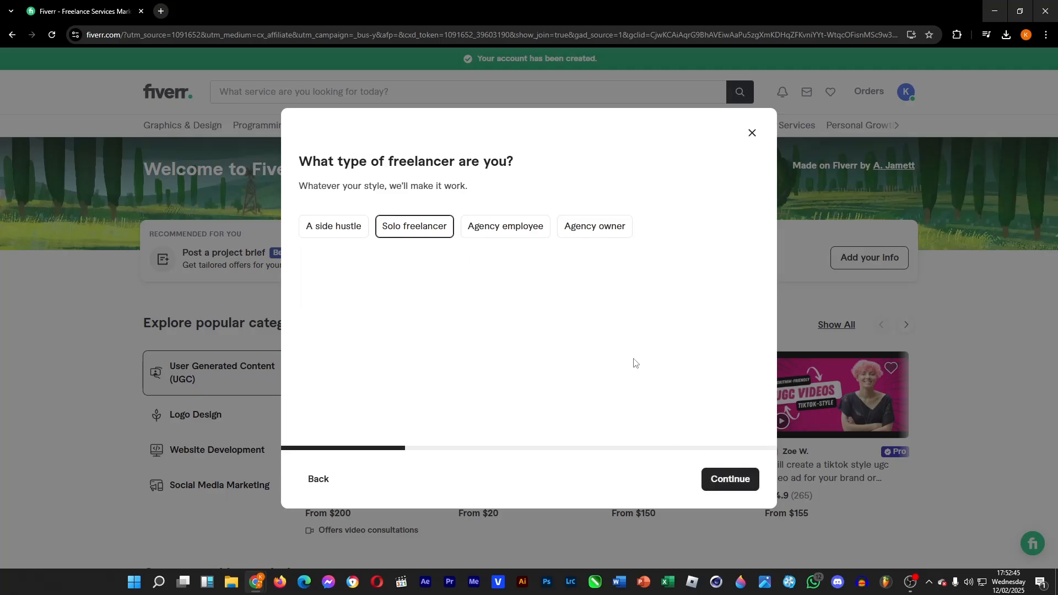
left_click(733, 478)
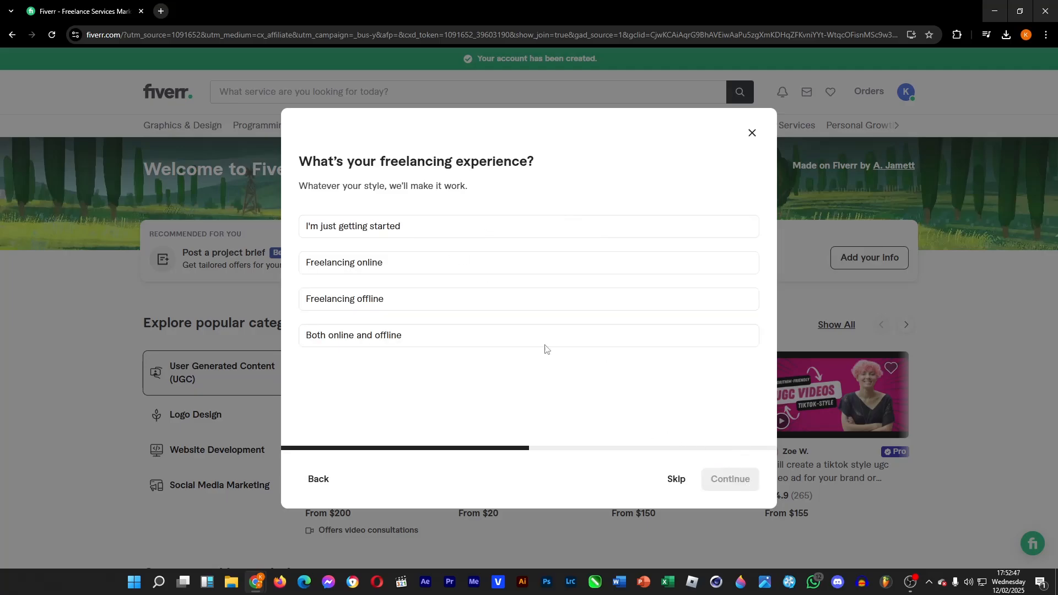
Set the freelancing experience to I'm just getting started and proceed to complete the seller profile.
left_click(400, 234)
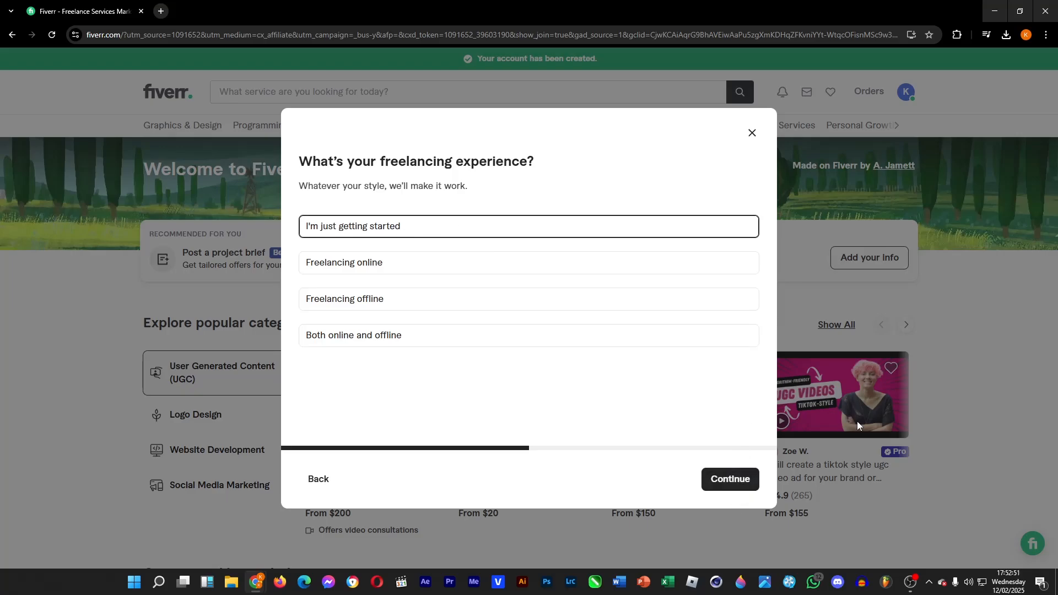
left_click(734, 491)
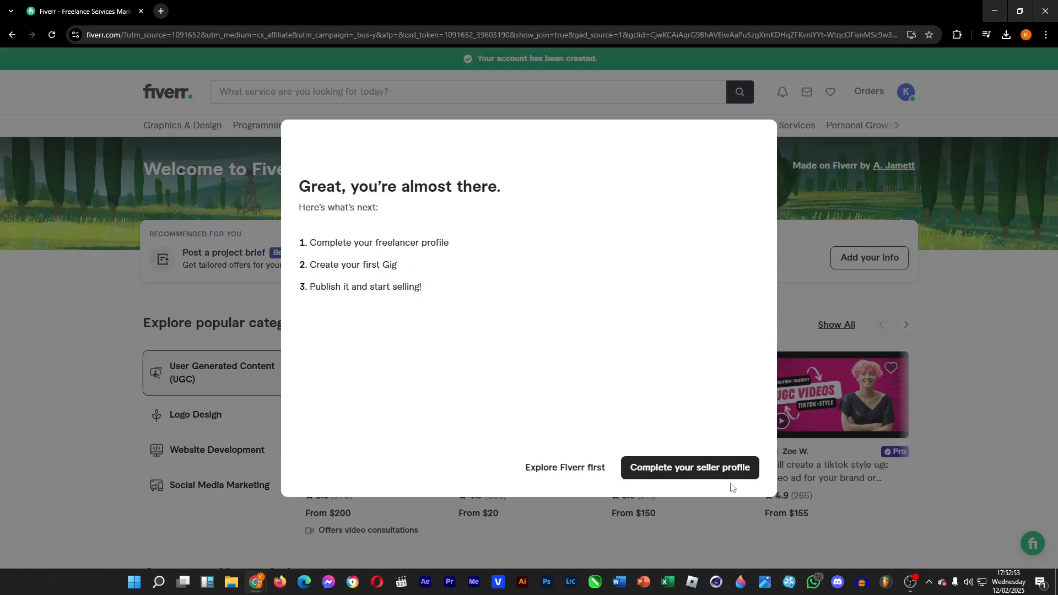
left_click(678, 469)
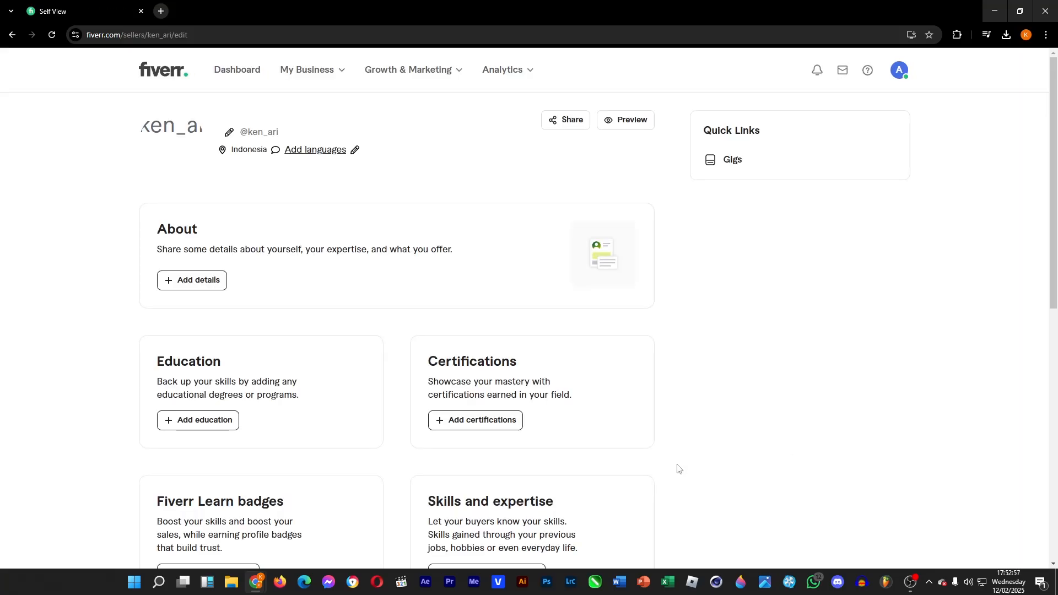
Open the About details and enter the tagline "I am an editor.".
left_click(203, 281)
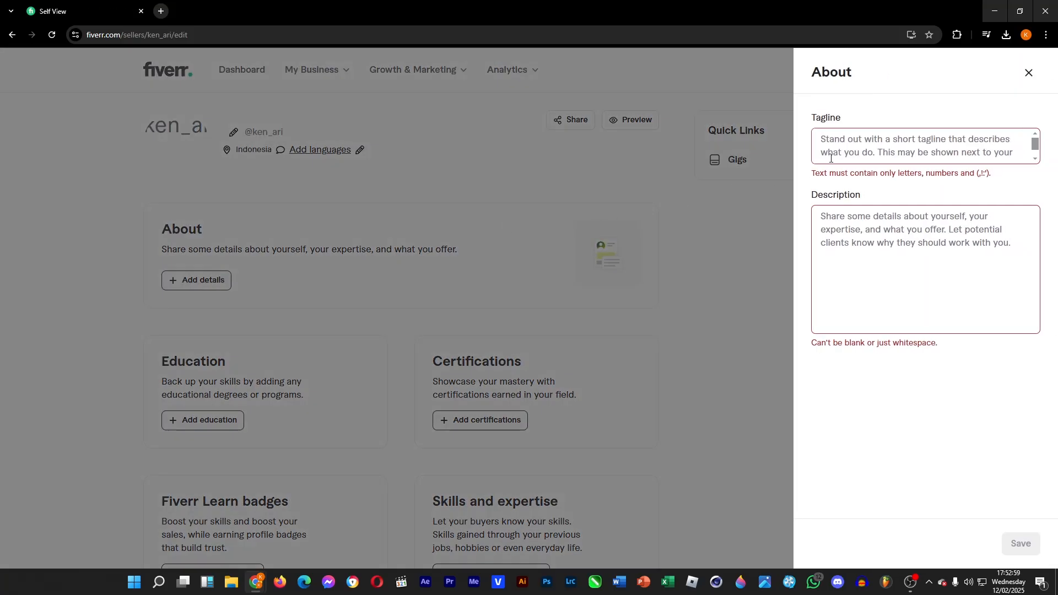
left_click(890, 142)
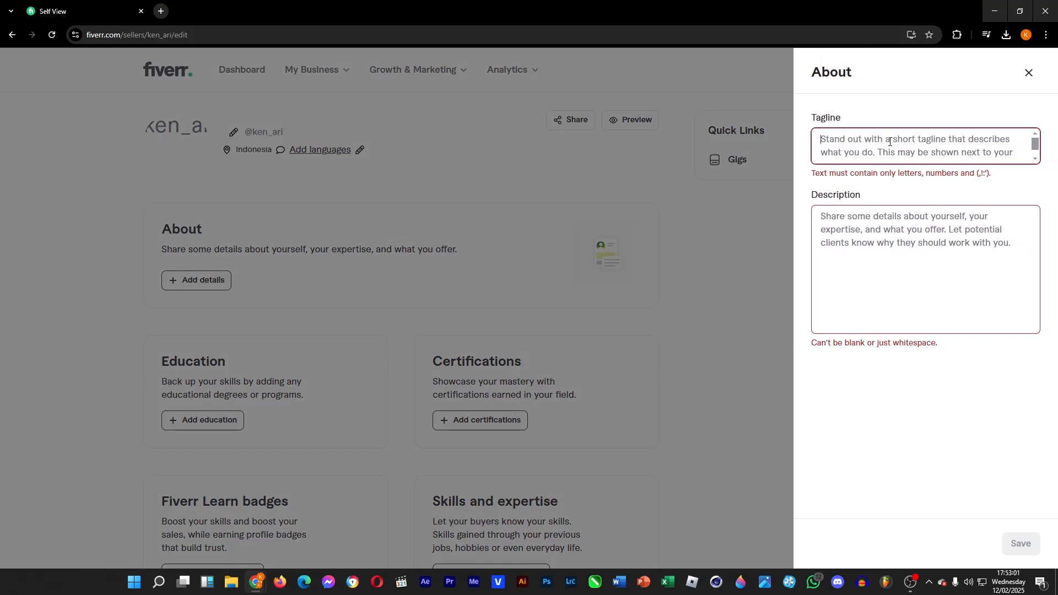
type("I am an")
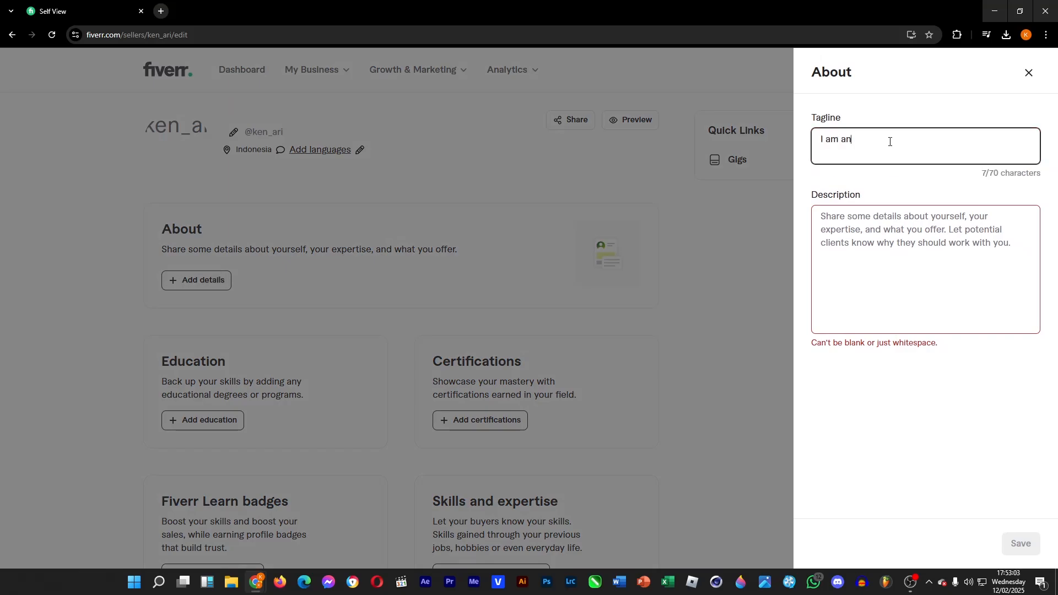
type(" editor.")
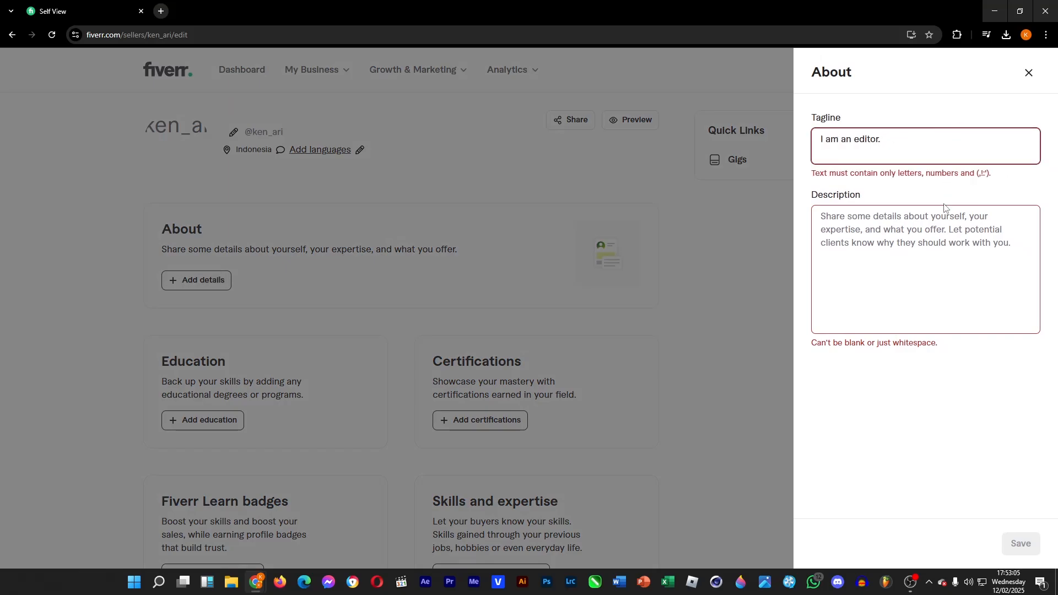
Write the About description about editing videos and motion graphics with After Effects, Premiere Pro, Illustrator and CorelDraw.
left_click(943, 214)
type("I edit video")
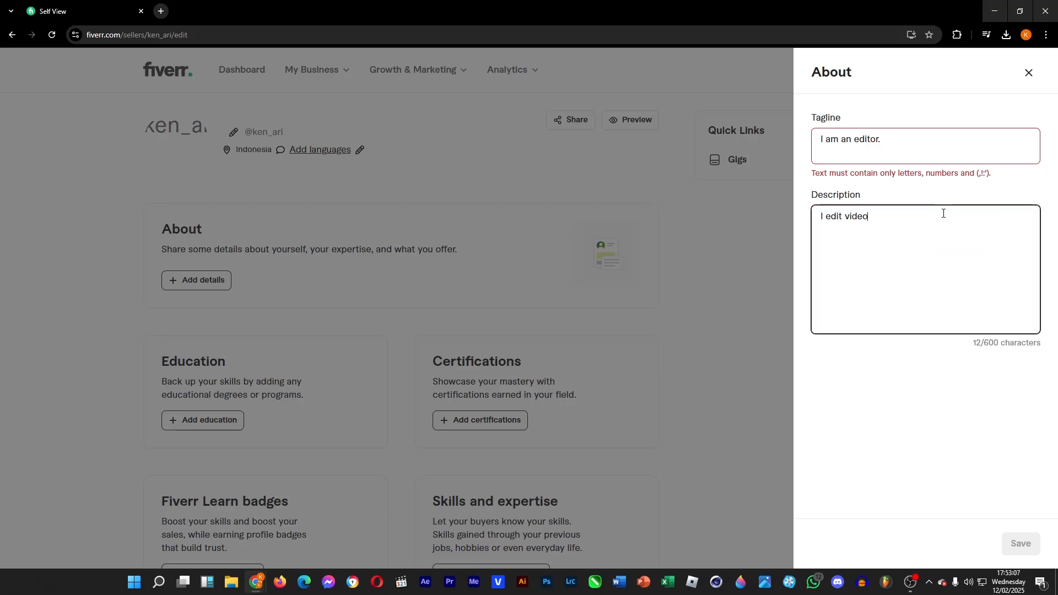
type("s and do motion graphic works")
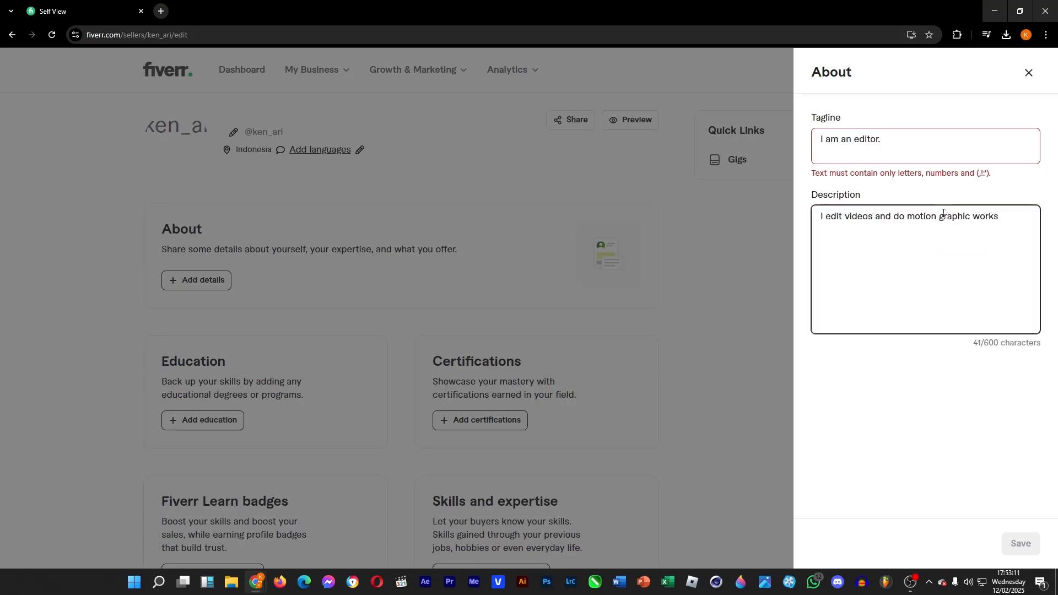
type(". O")
key("BackSpace")
type("I use mainly After Effects to do motion ")
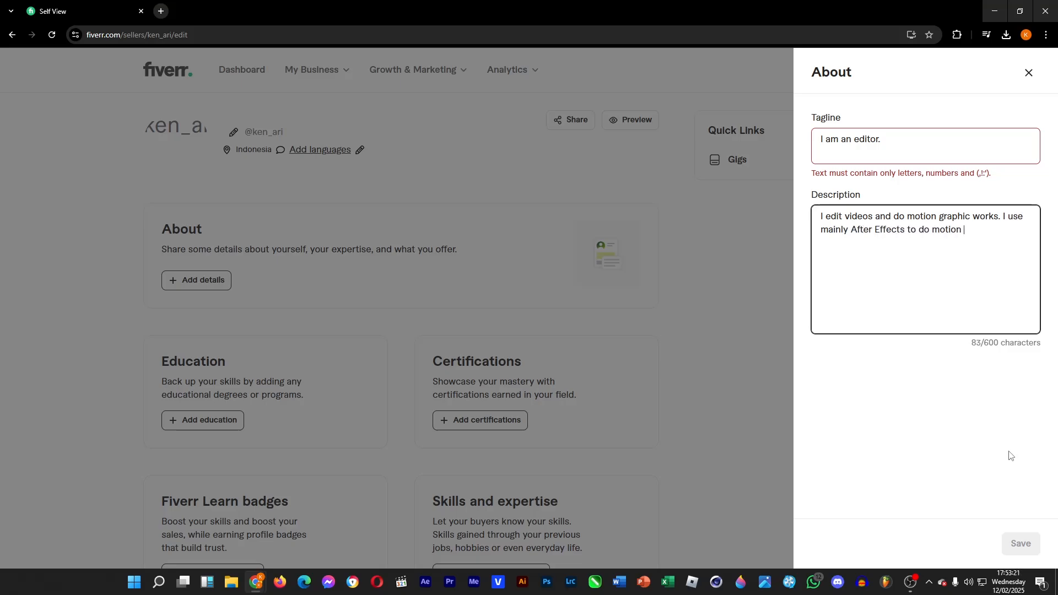
type("graphics and Premiere Pro to ")
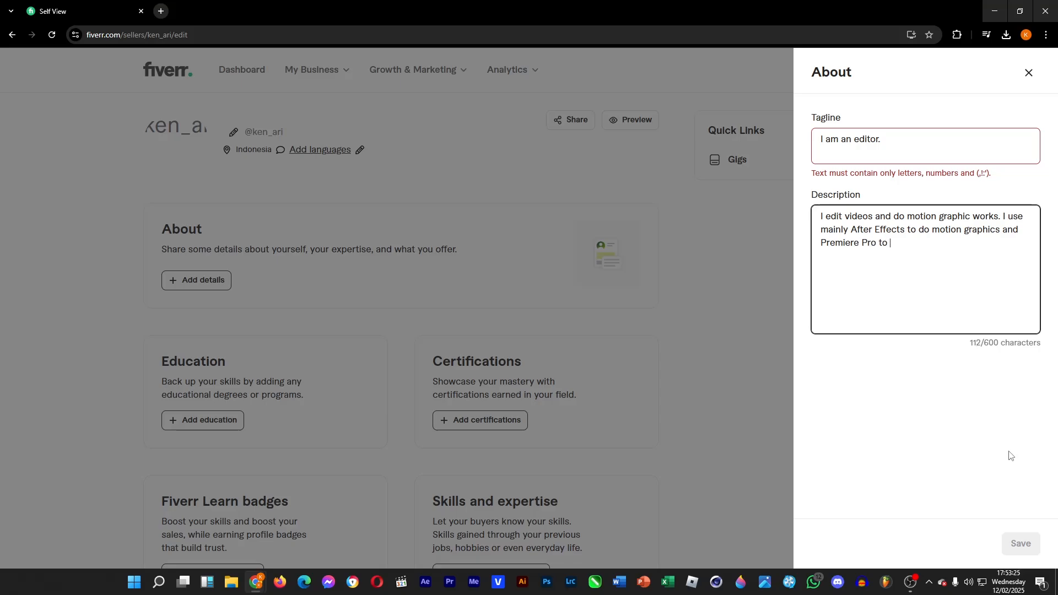
type("edit. I also use Illustrator and C")
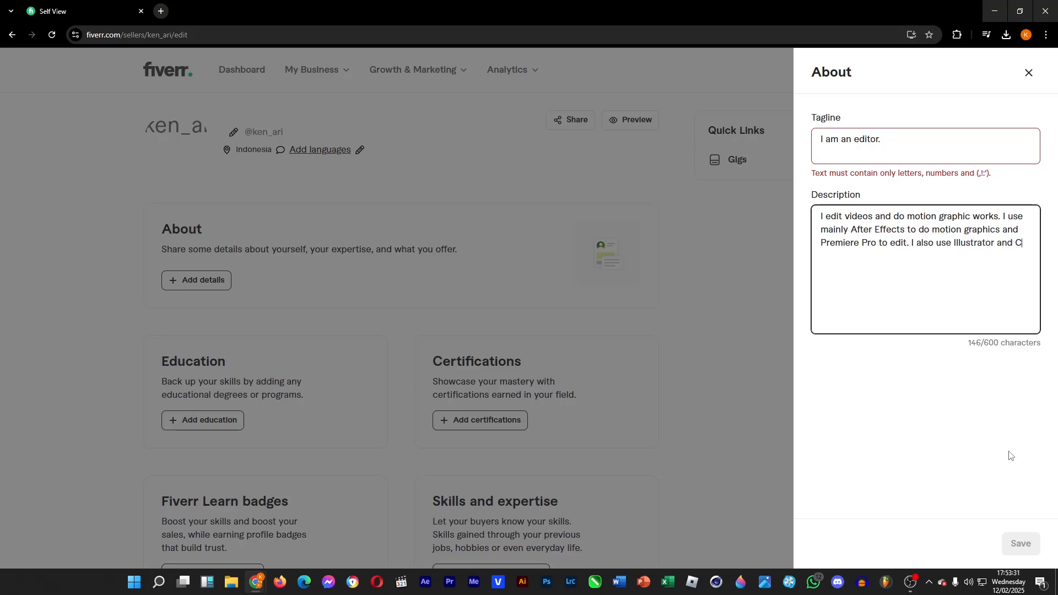
type("orelDraw to make 2D")
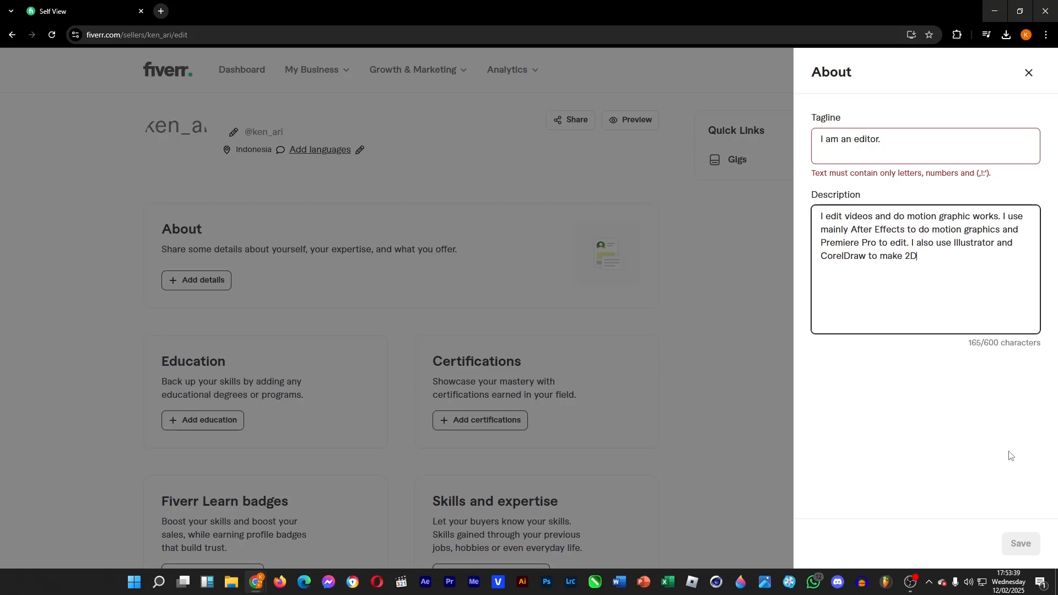
type(" objects that I can o")
key("BackSpace")
type("animate or ins")
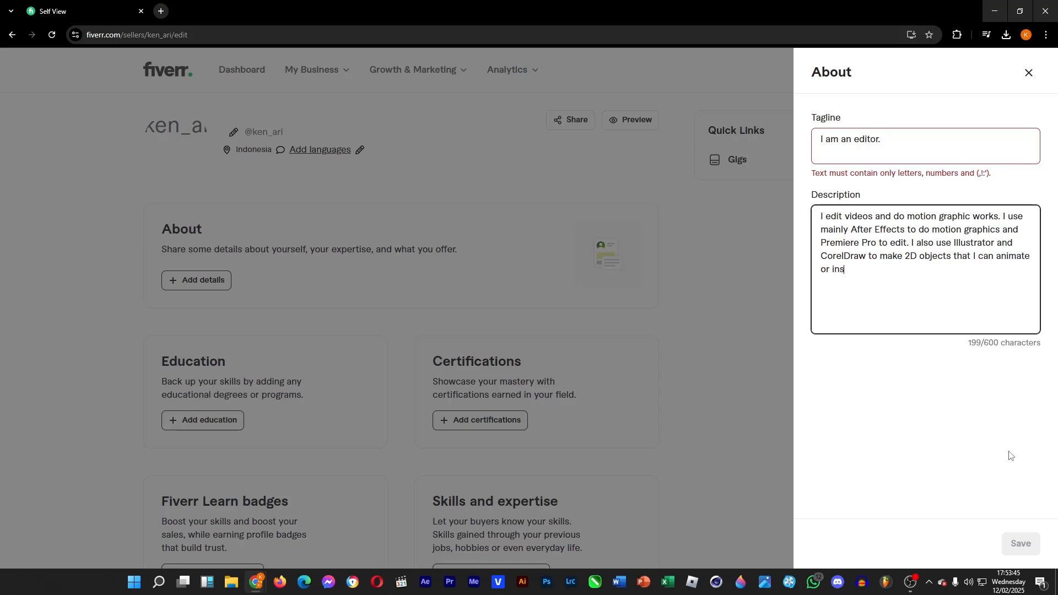
type("ert into my works.")
Remove the trailing period from the tagline and save the About details.
left_click(895, 146)
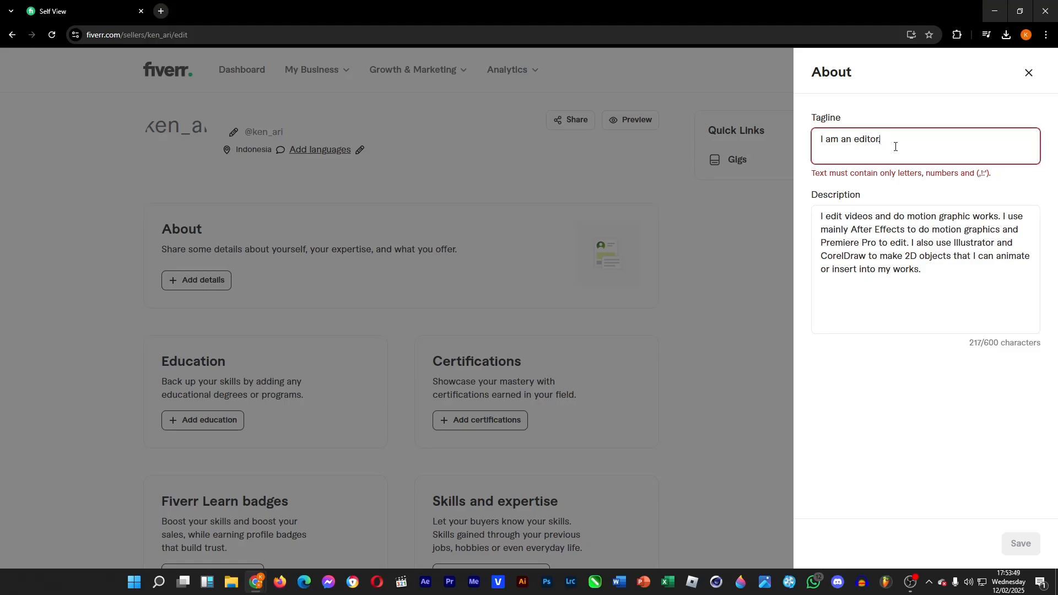
key("BackSpace")
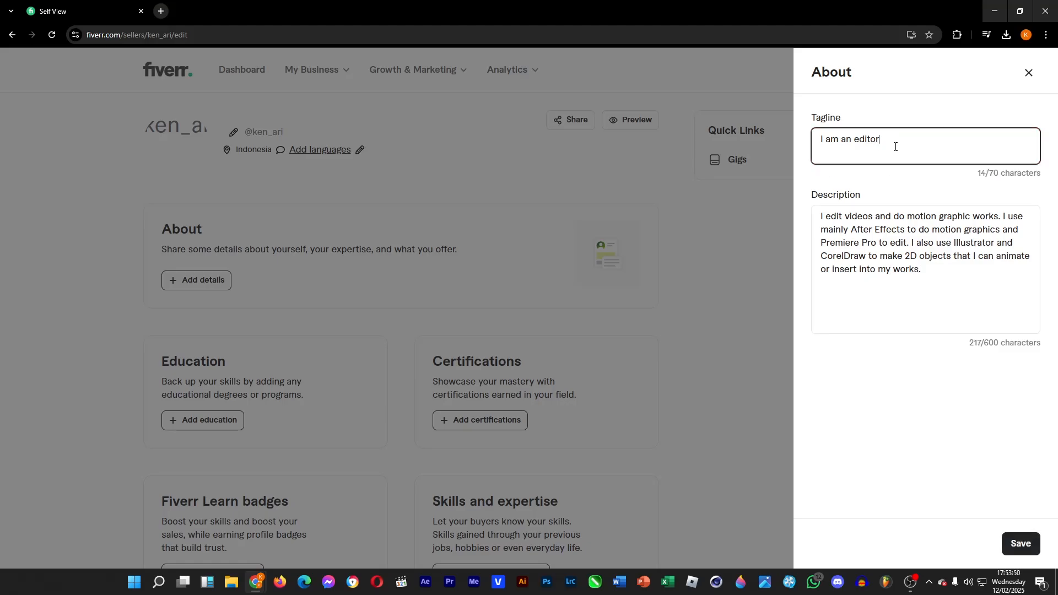
left_click(1018, 543)
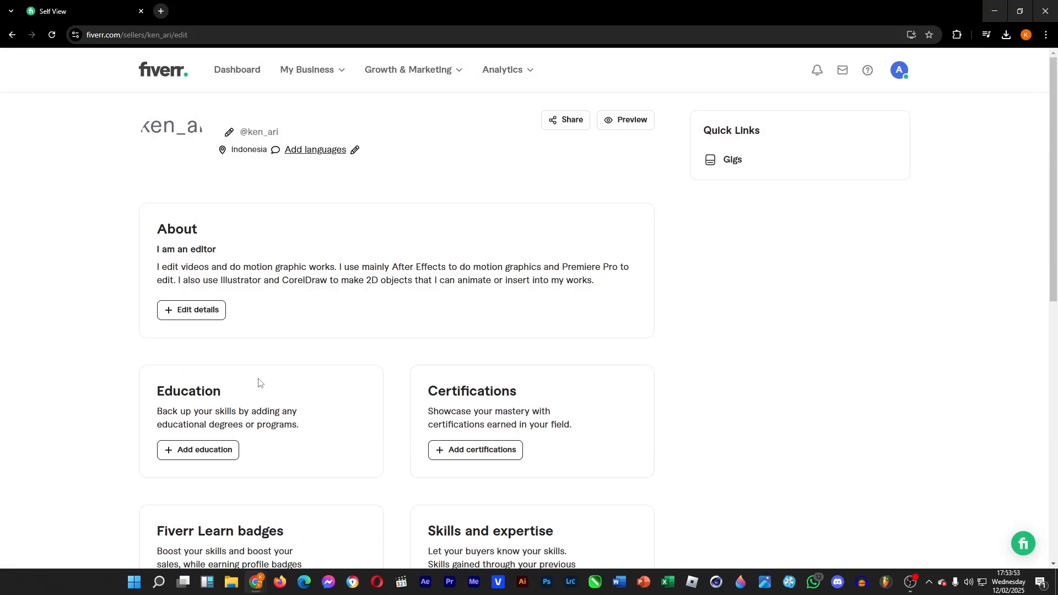
Upload the photo from the Downloads folder as the profile picture.
scroll(156, 292, "down", 3)
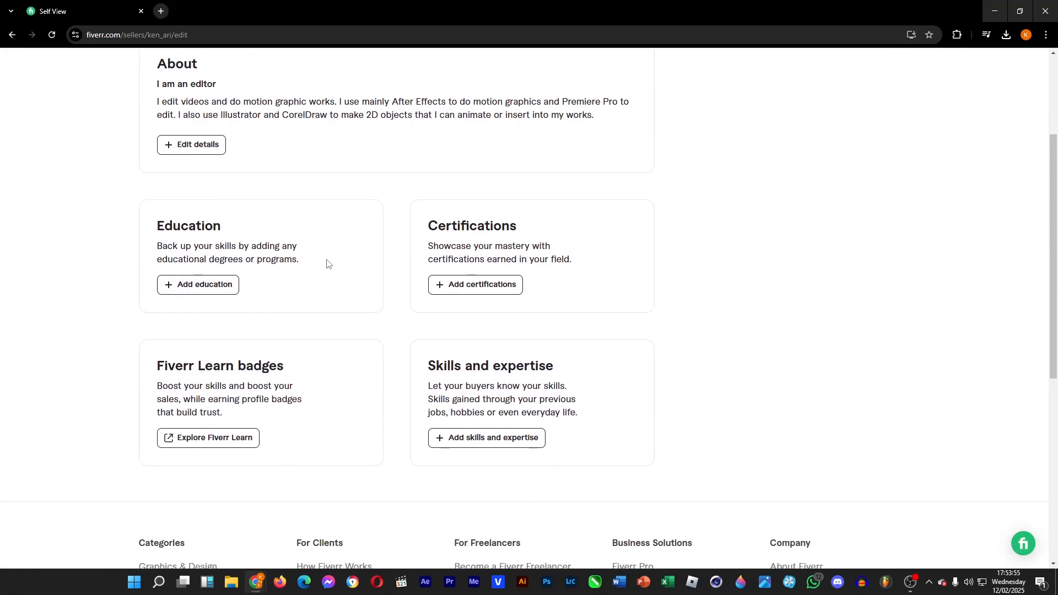
scroll(370, 314, "up", 2)
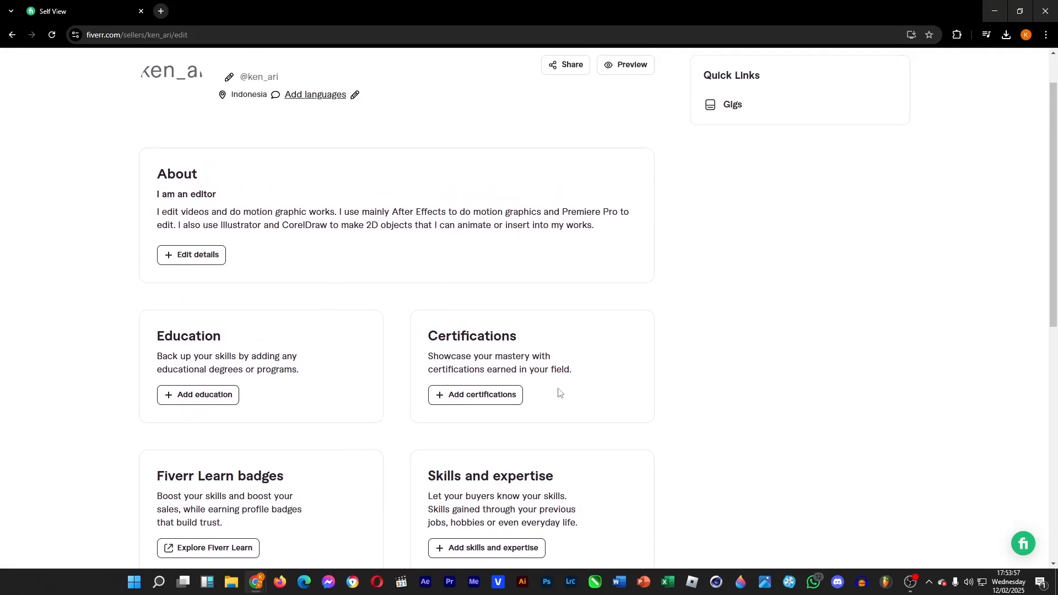
scroll(640, 418, "up", 1)
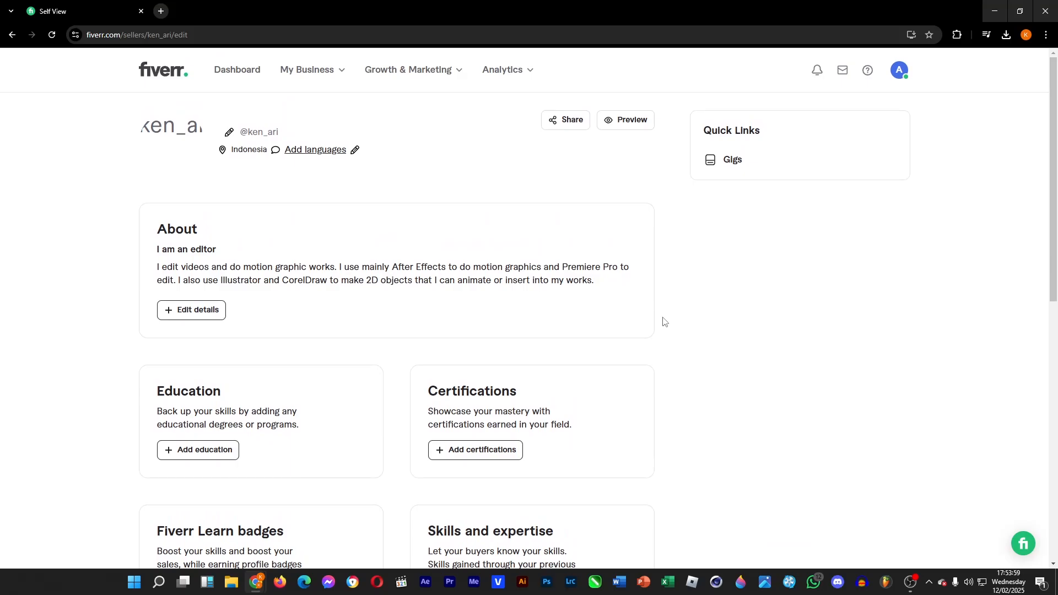
mouse_move(184, 147)
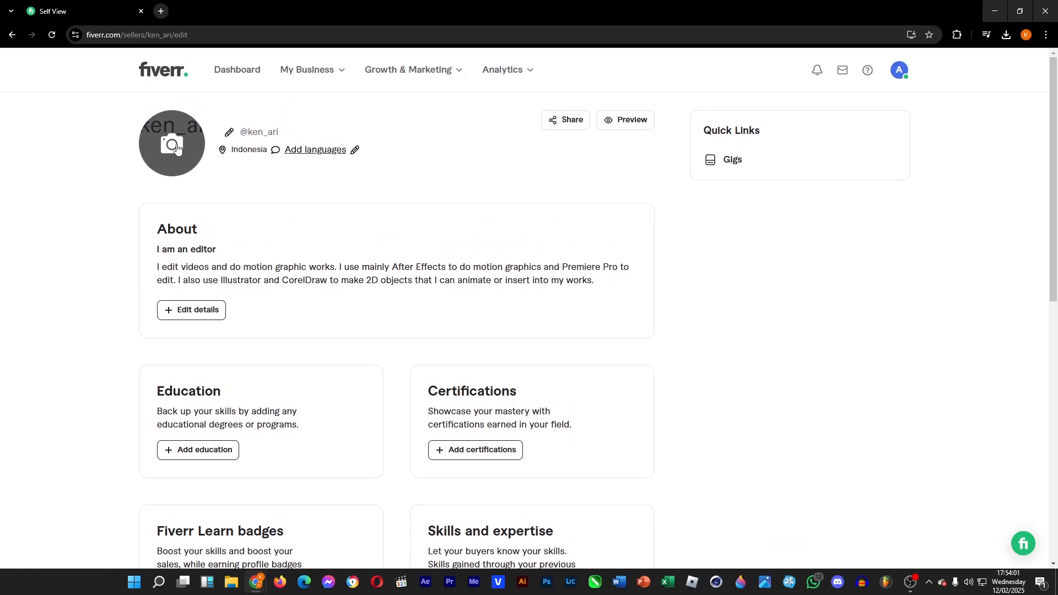
left_click(177, 146)
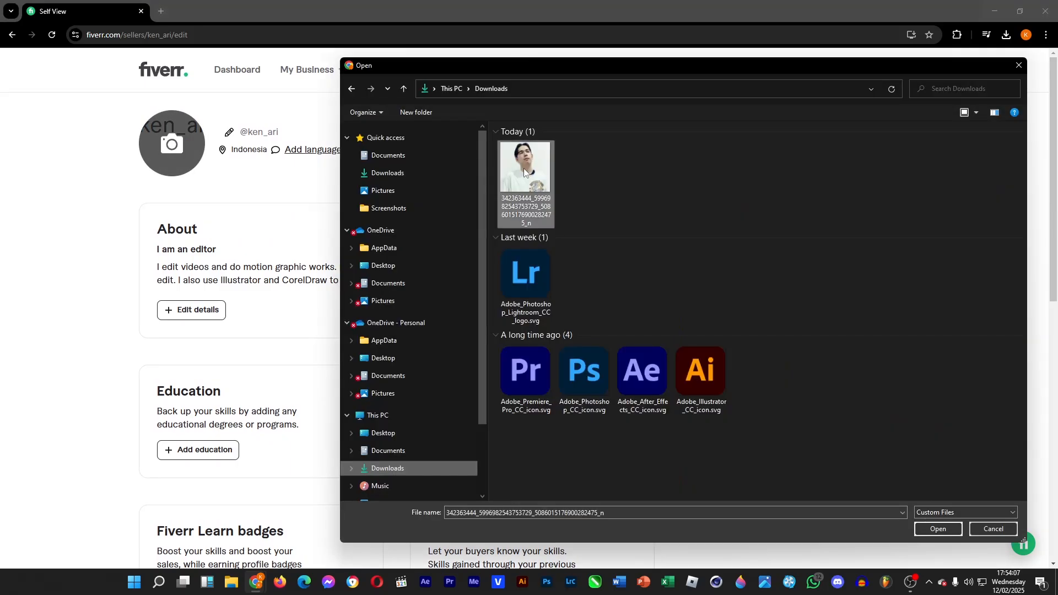
double_click(526, 184)
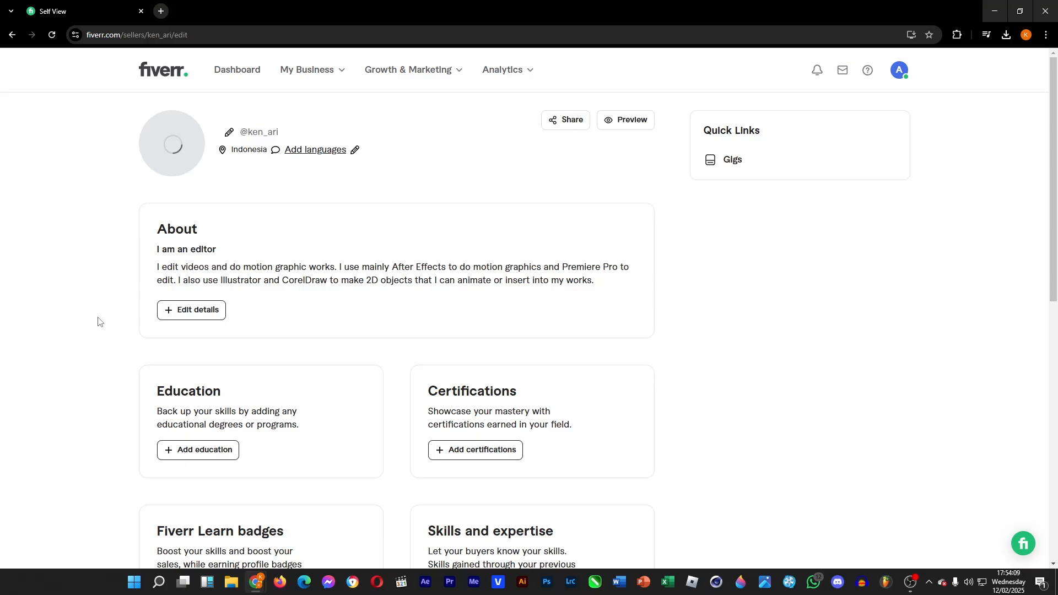
Add the skill Film editing with Pro experience level to Skills and expertise.
scroll(99, 322, "down", 1)
scroll(687, 319, "down", 2)
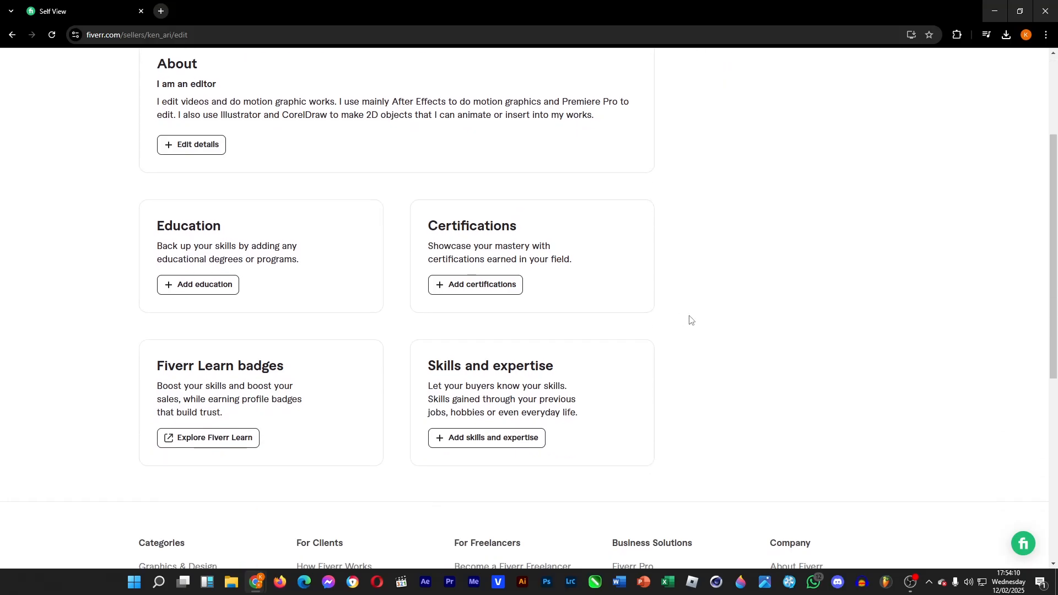
left_click(471, 439)
left_click(1011, 124)
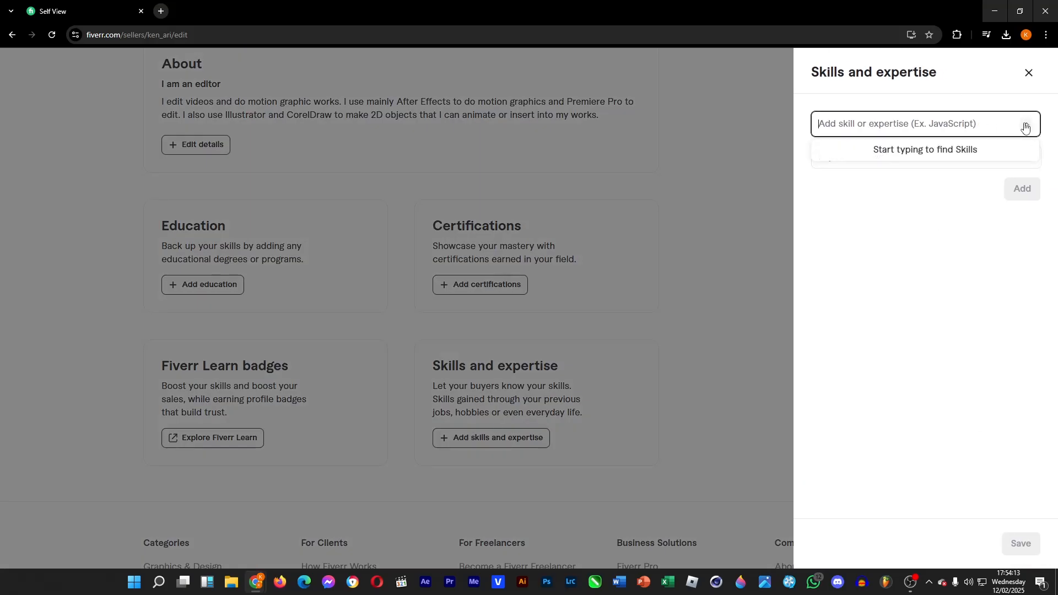
left_click(1026, 126)
left_click(999, 126)
type("Editing")
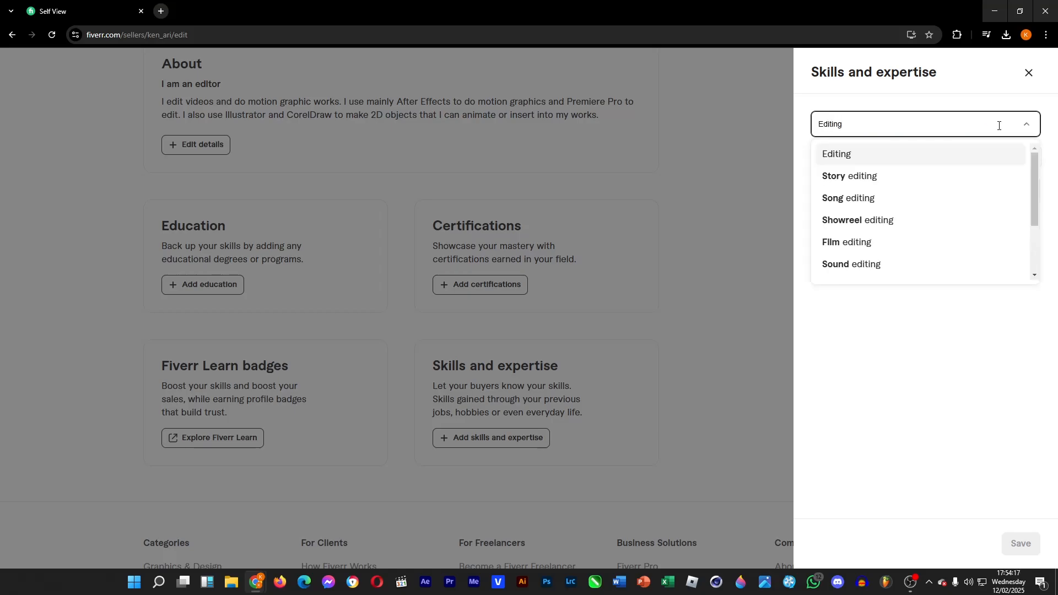
left_click(894, 243)
left_click(898, 165)
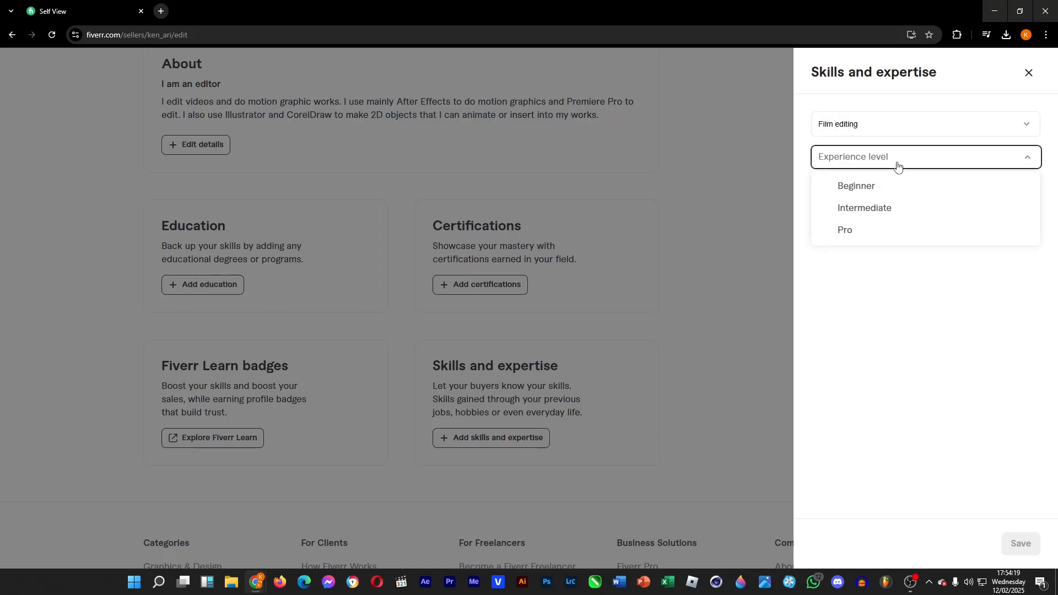
left_click(854, 229)
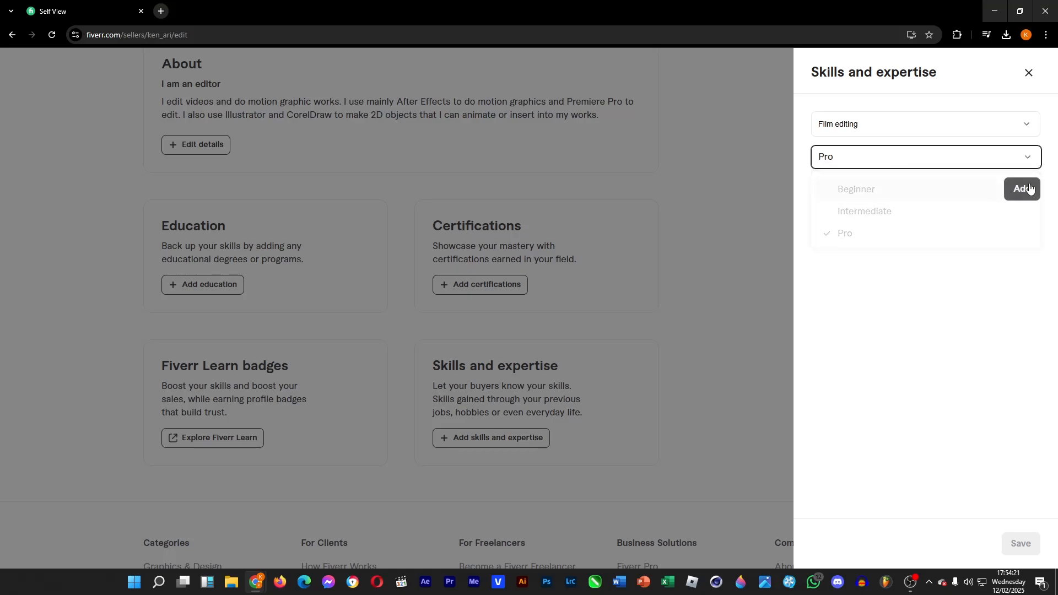
left_click(1021, 189)
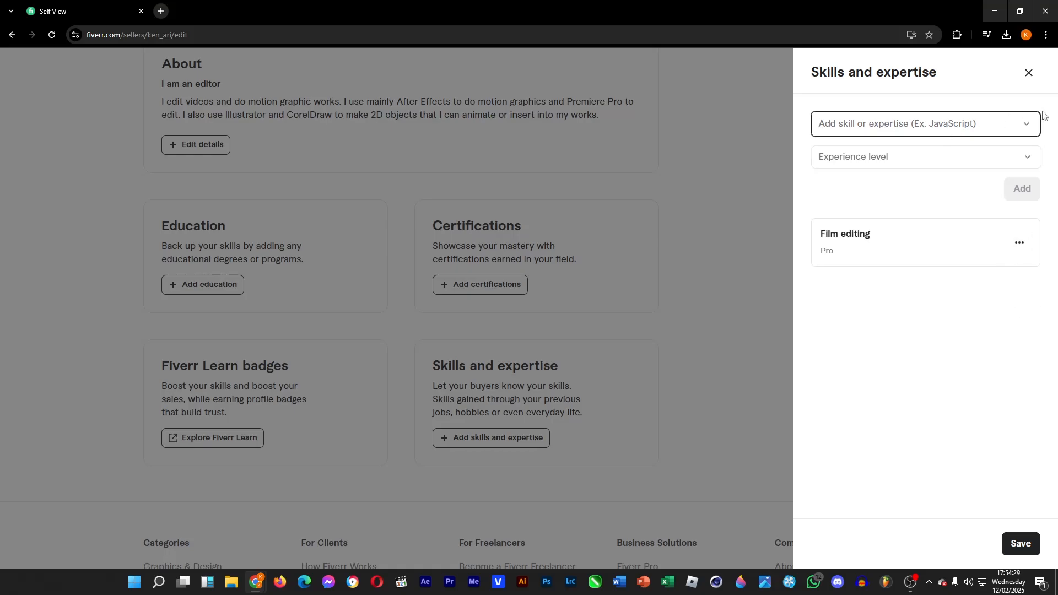
Save the skills and expertise.
left_click(1027, 127)
left_click(1026, 123)
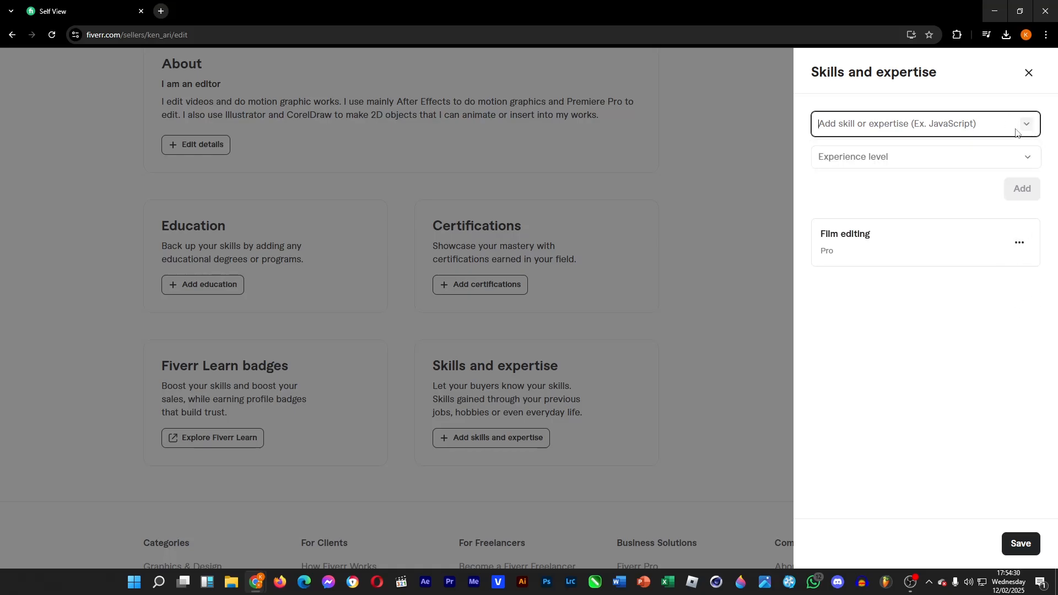
left_click(1015, 553)
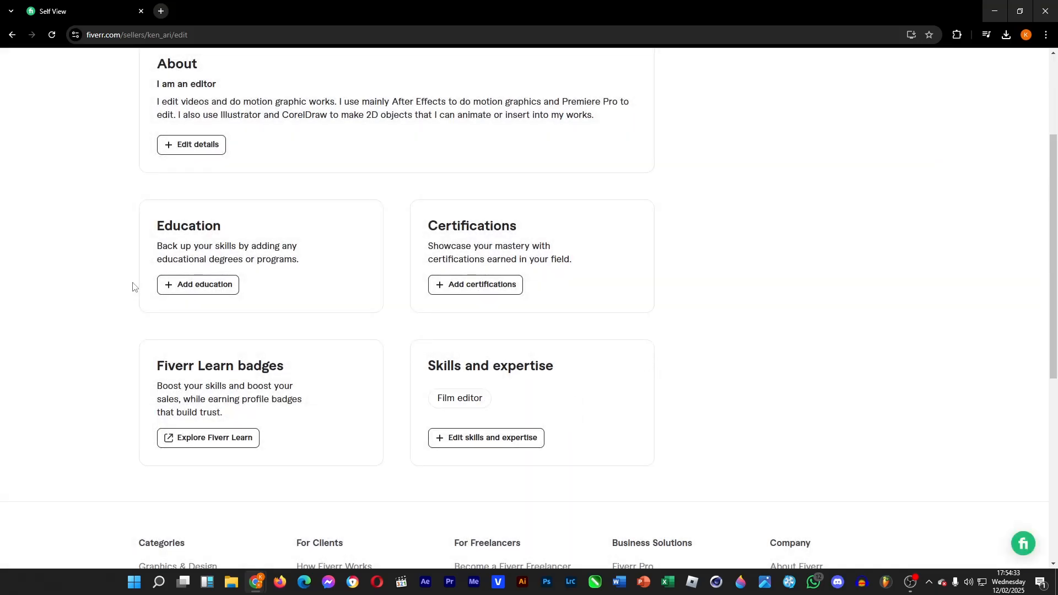
Add an education entry for film and television, graduated 2020.
left_click(197, 290)
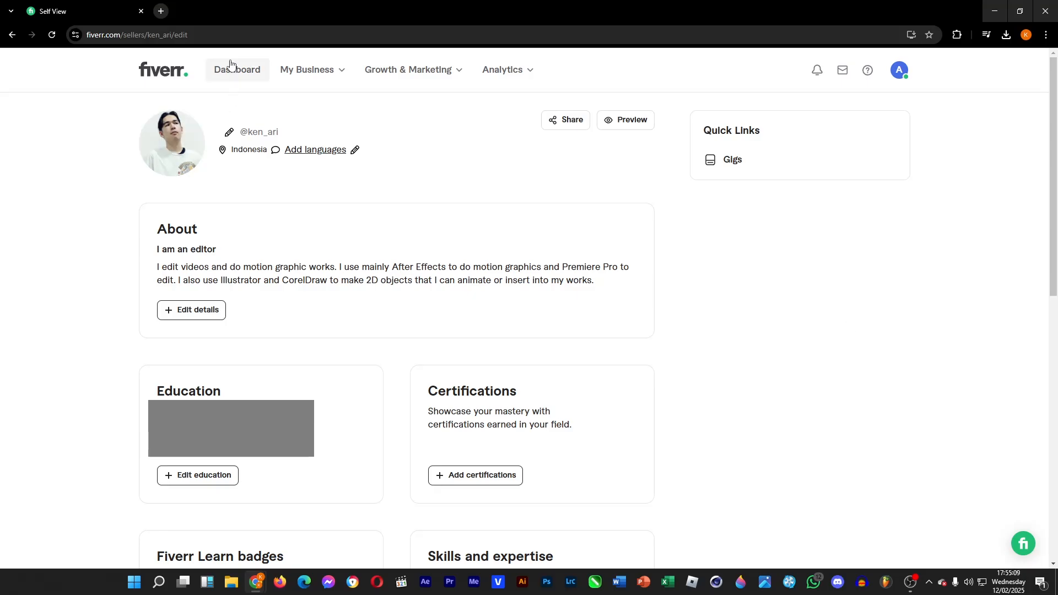
Go to the seller dashboard and open Gigs from the My Business menu.
left_click(257, 68)
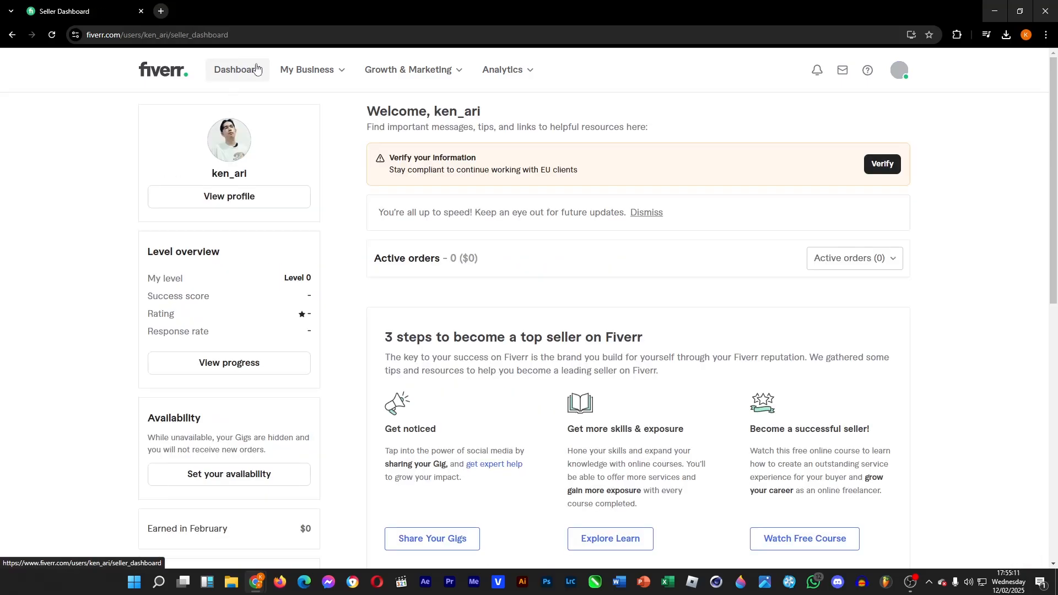
scroll(353, 263, "down", 3)
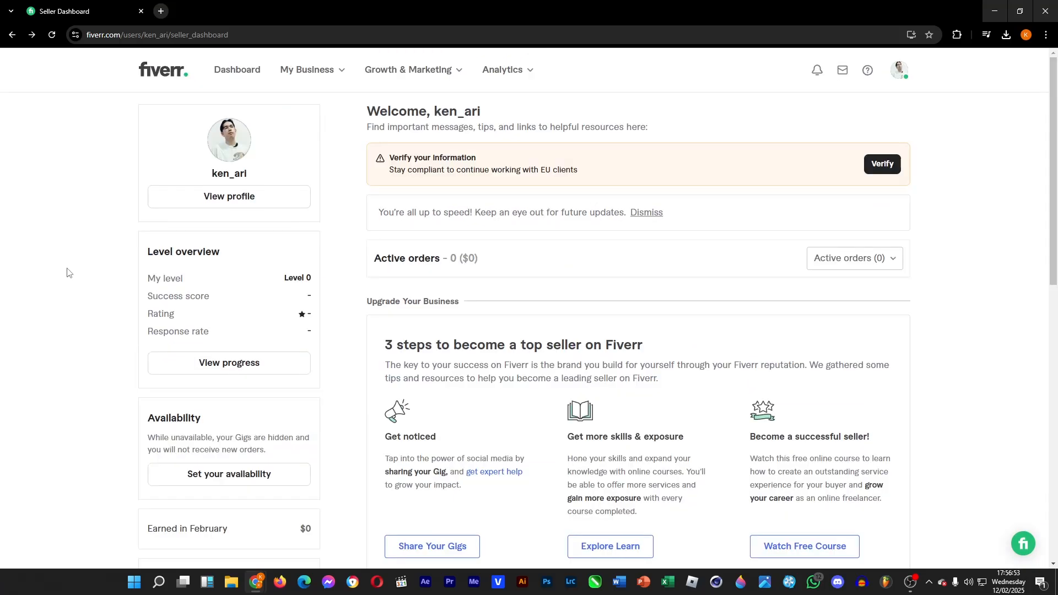
left_click(302, 75)
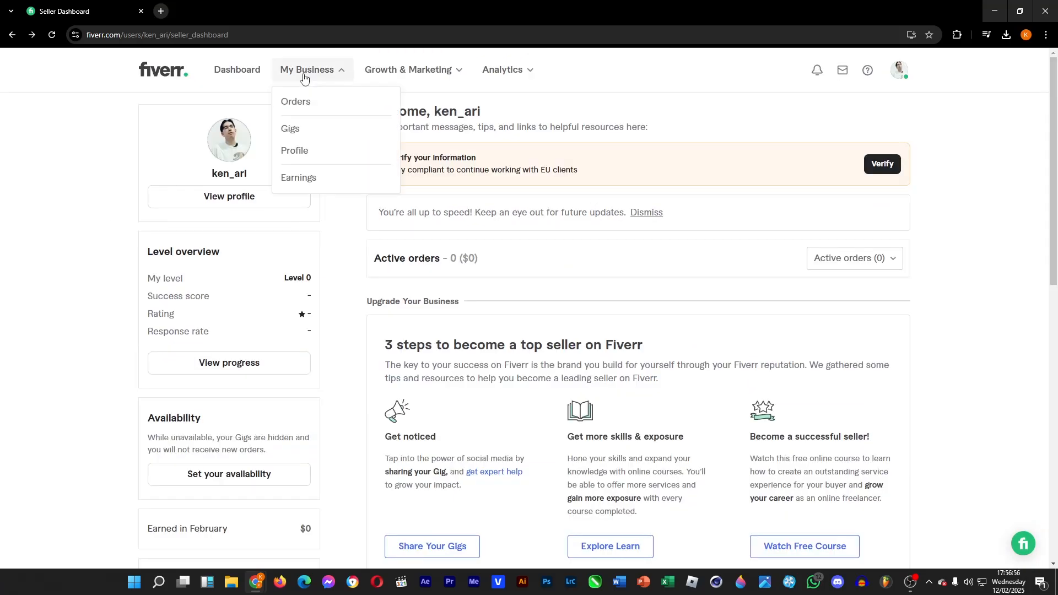
left_click(316, 129)
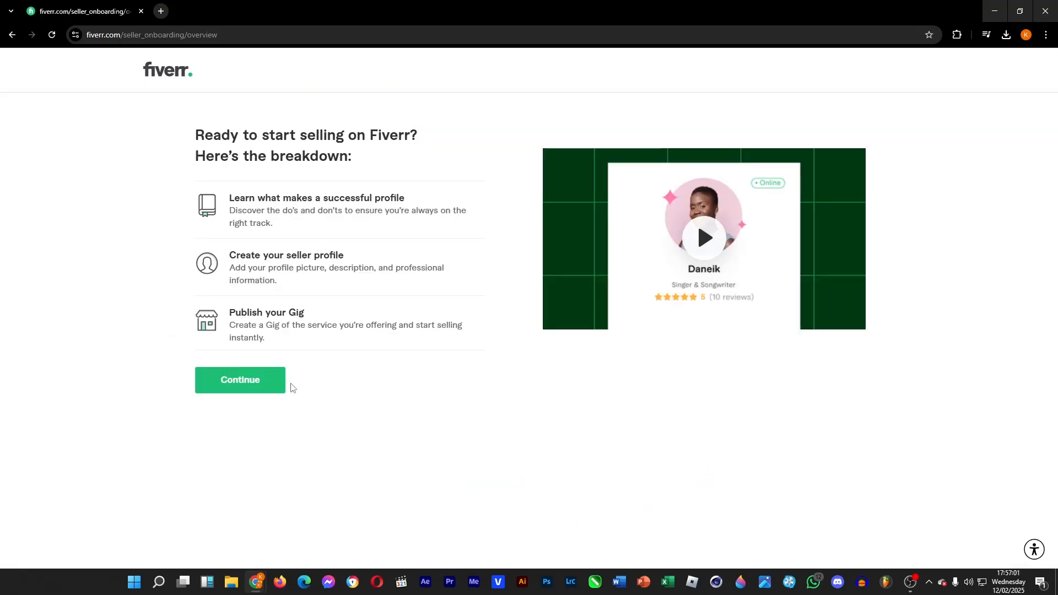
Continue through the seller onboarding overview pages and the Personal Info step.
left_click(255, 384)
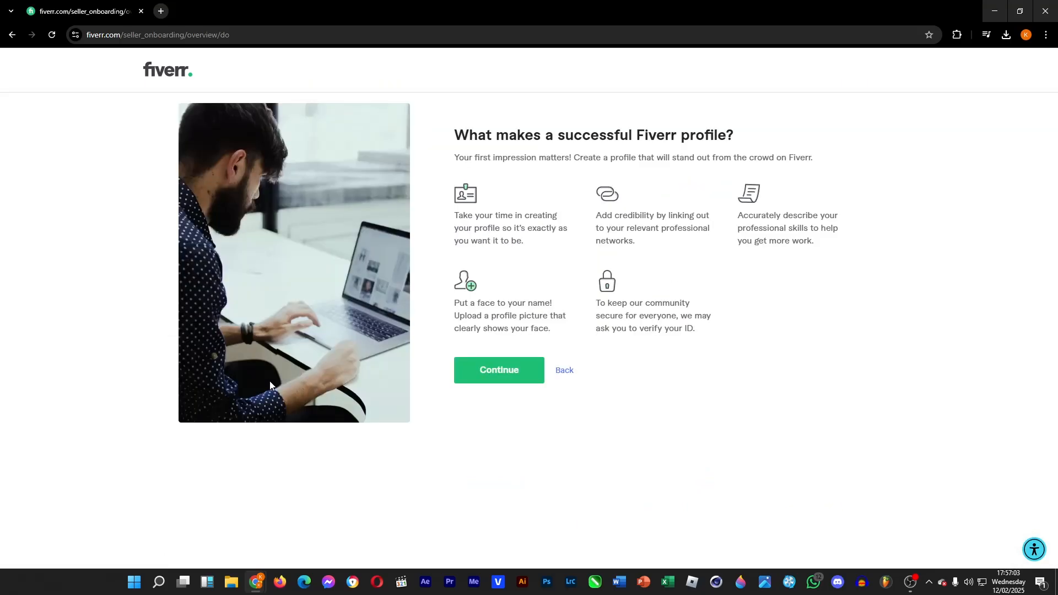
left_click(523, 386)
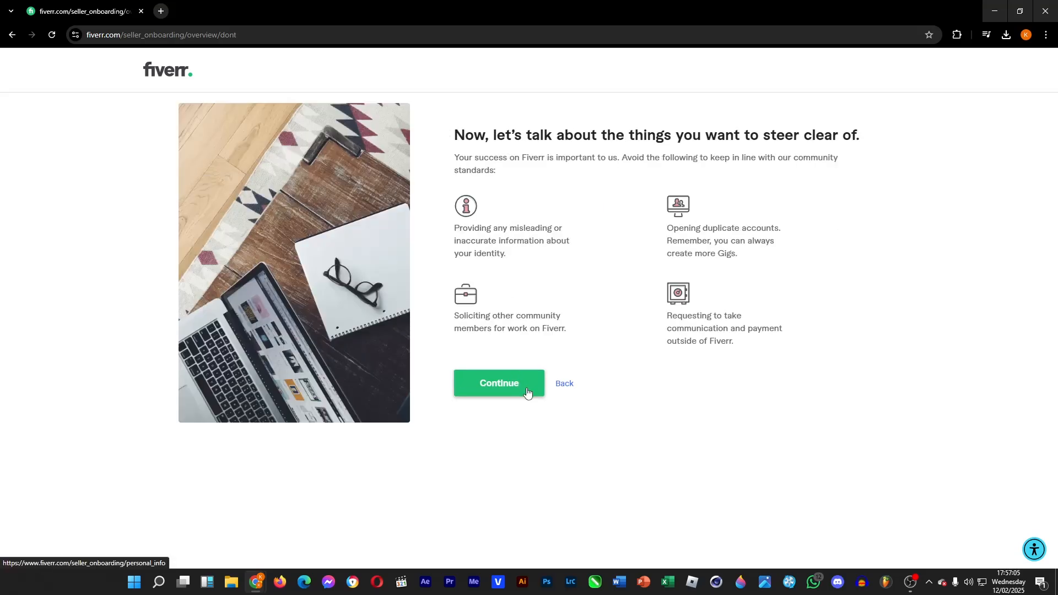
left_click(513, 389)
left_click(450, 257)
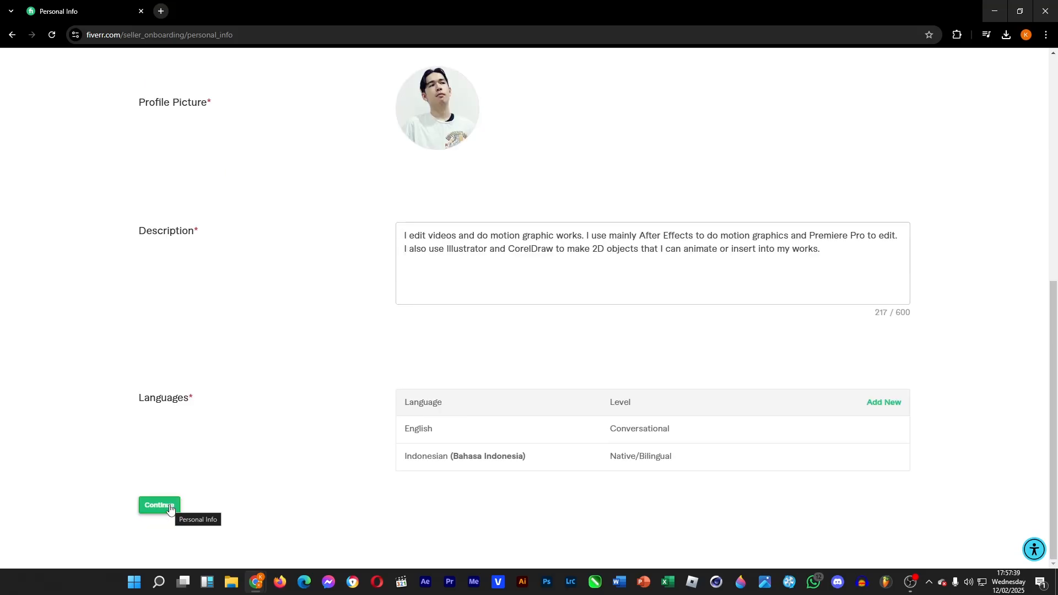
left_click(168, 506)
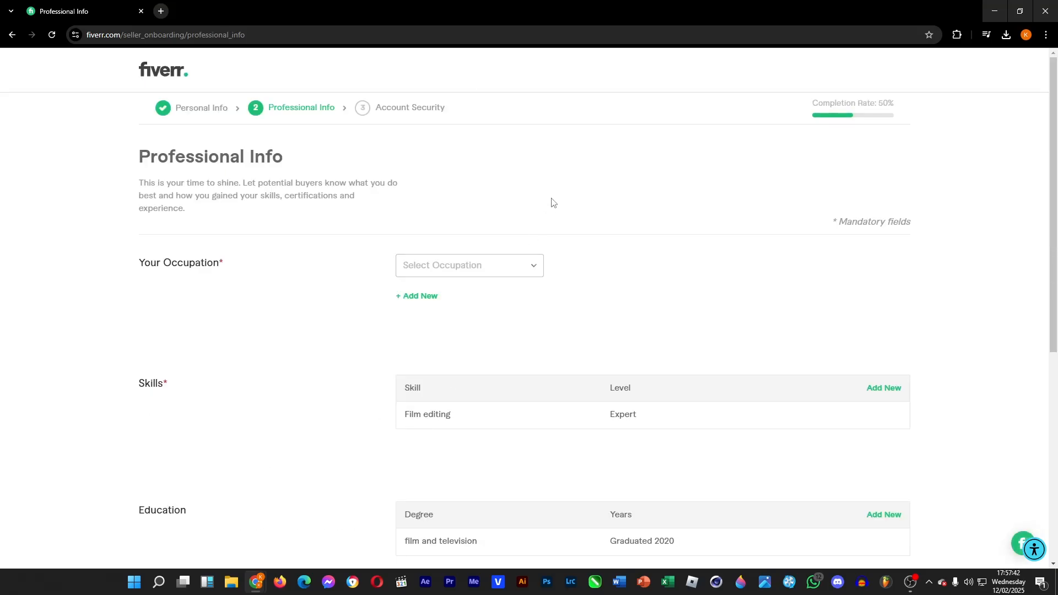
Choose Video & Animation as the occupation and tick Video Editing and Visual Effects as best skills.
left_click(535, 270)
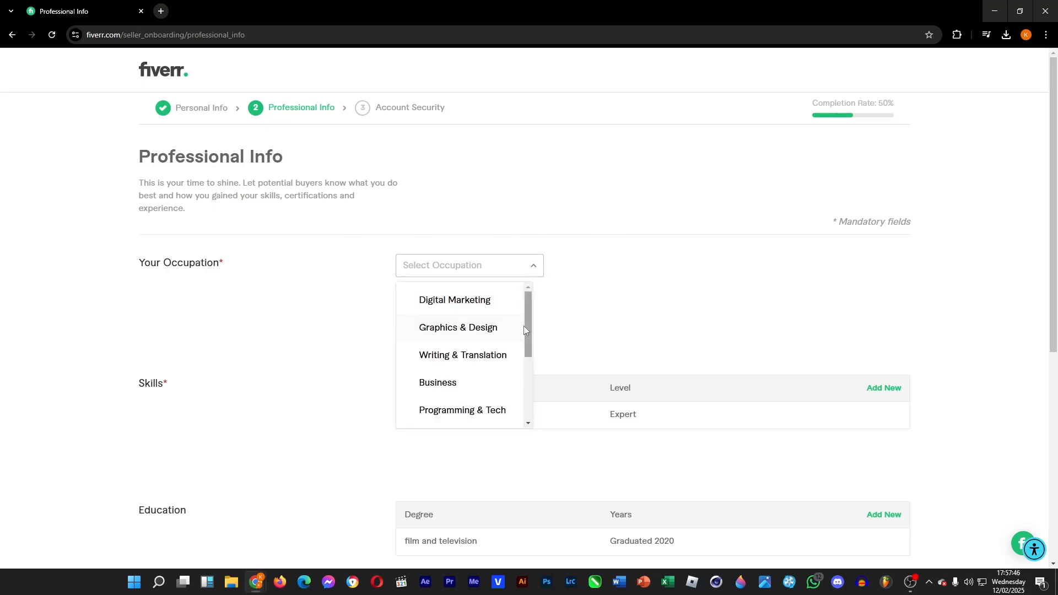
left_click_drag(528, 326, 539, 401)
left_click(458, 326)
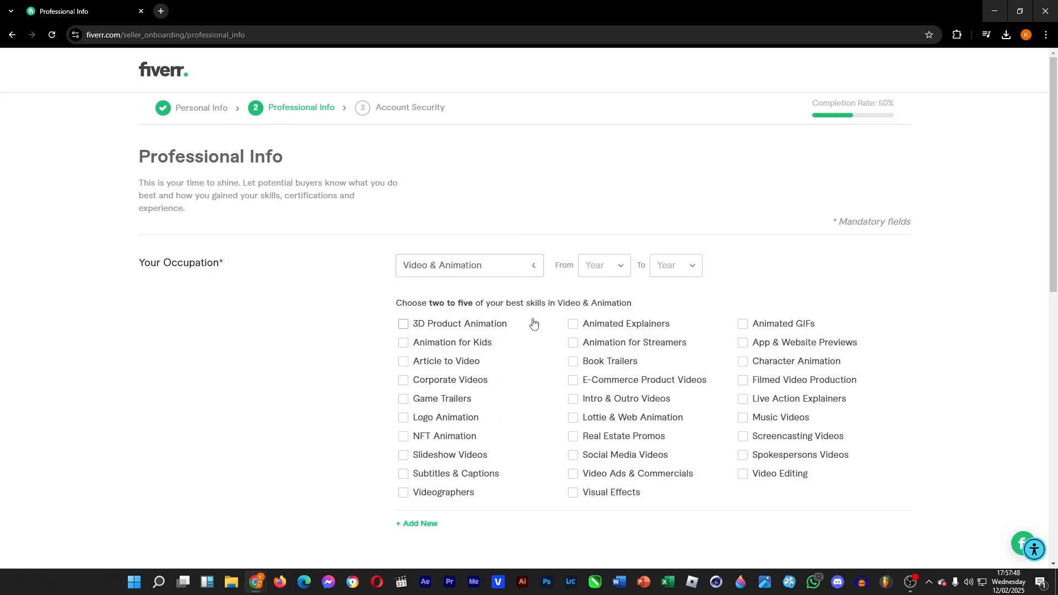
left_click(748, 477)
left_click(581, 494)
scroll(375, 364, "down", 8)
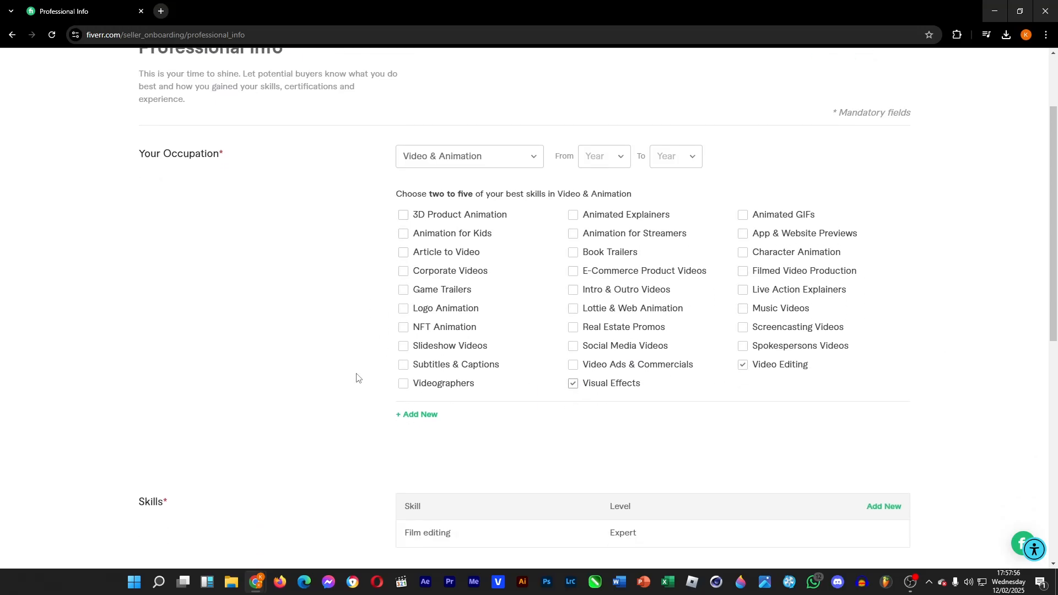
scroll(362, 398, "down", 1)
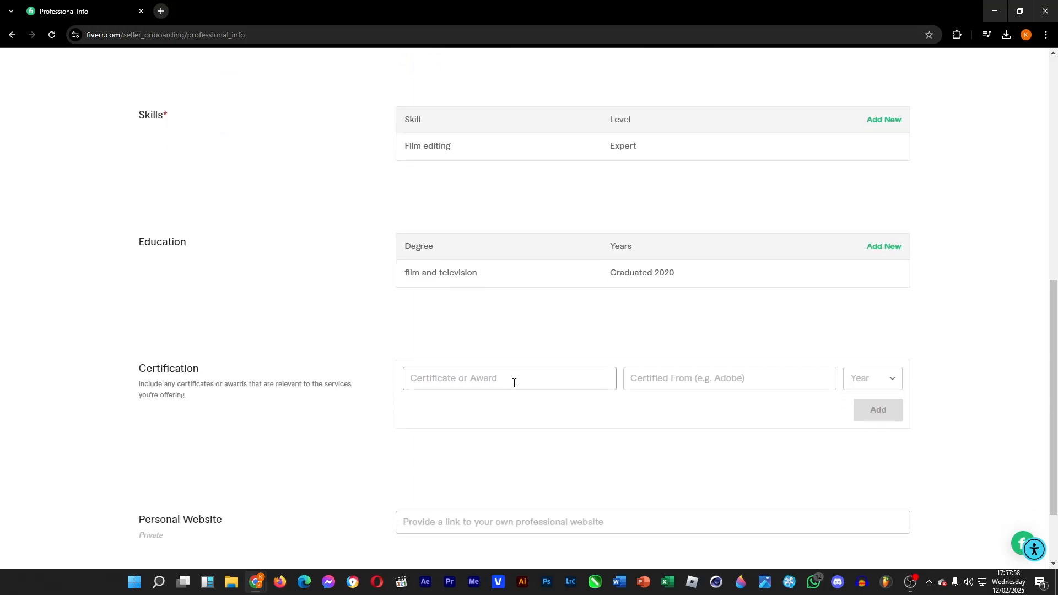
type("BA")
left_click(647, 380)
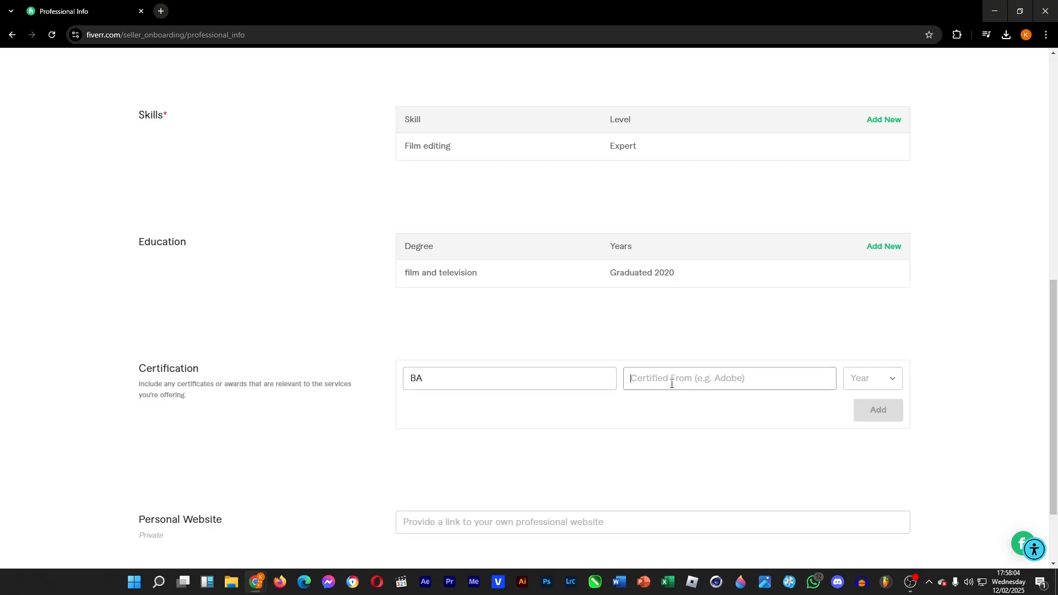
left_click_drag(462, 379, 320, 371)
key("BackSpace")
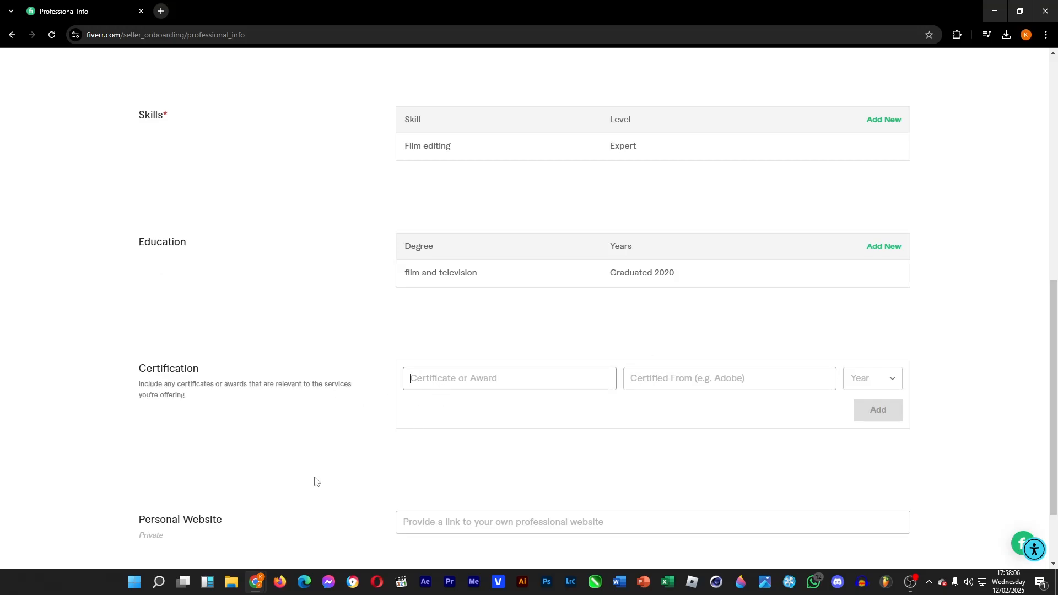
Try to continue past the Professional Info step.
left_click(316, 482)
scroll(312, 482, "down", 3)
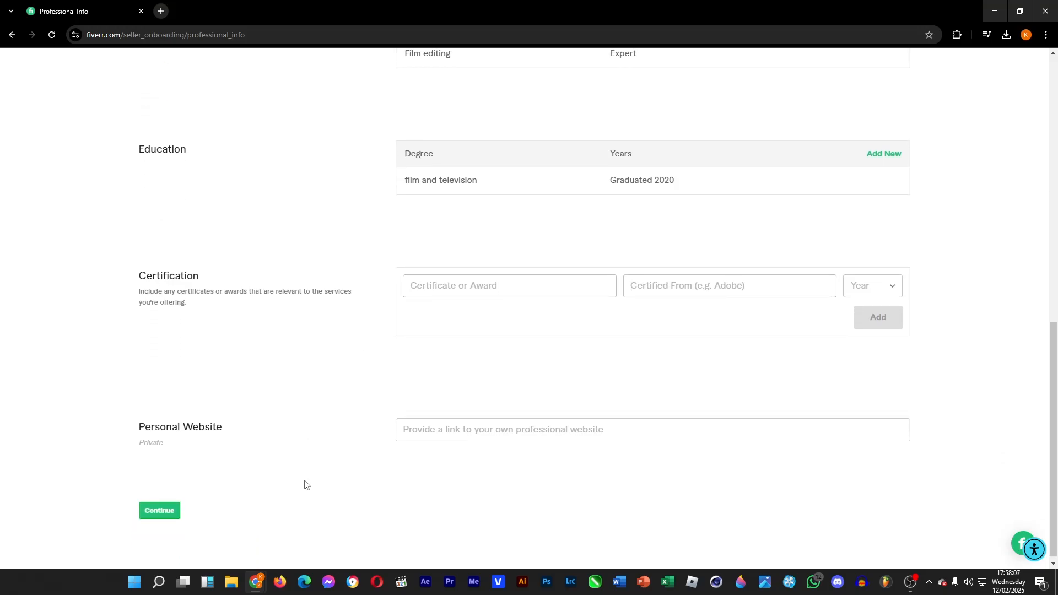
left_click(170, 505)
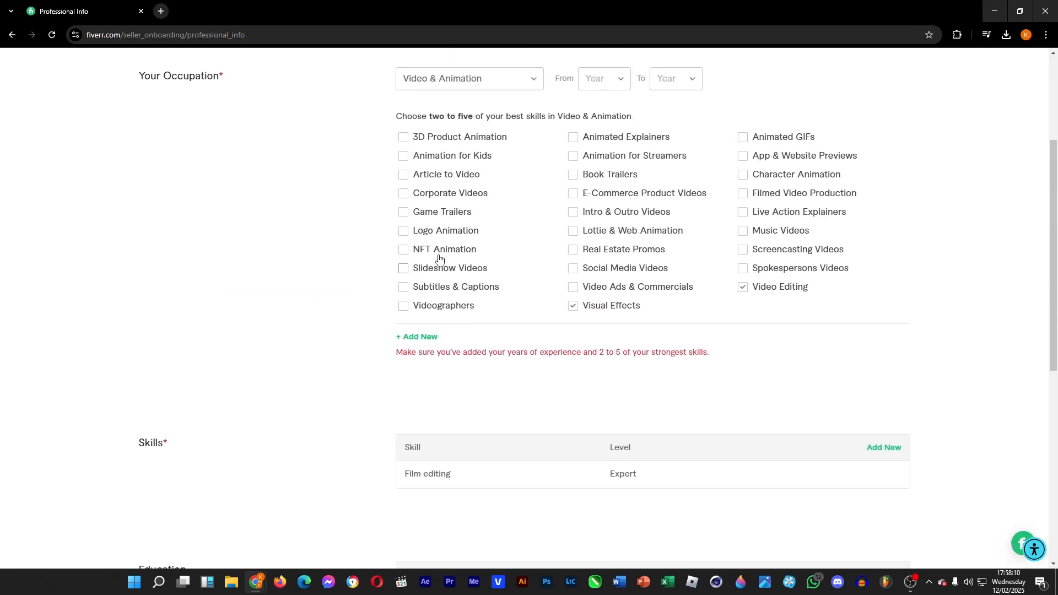
Also tick Social Media Videos, Intro & Outro Videos and Logo Animation, then try continuing again.
left_click(572, 269)
left_click(576, 216)
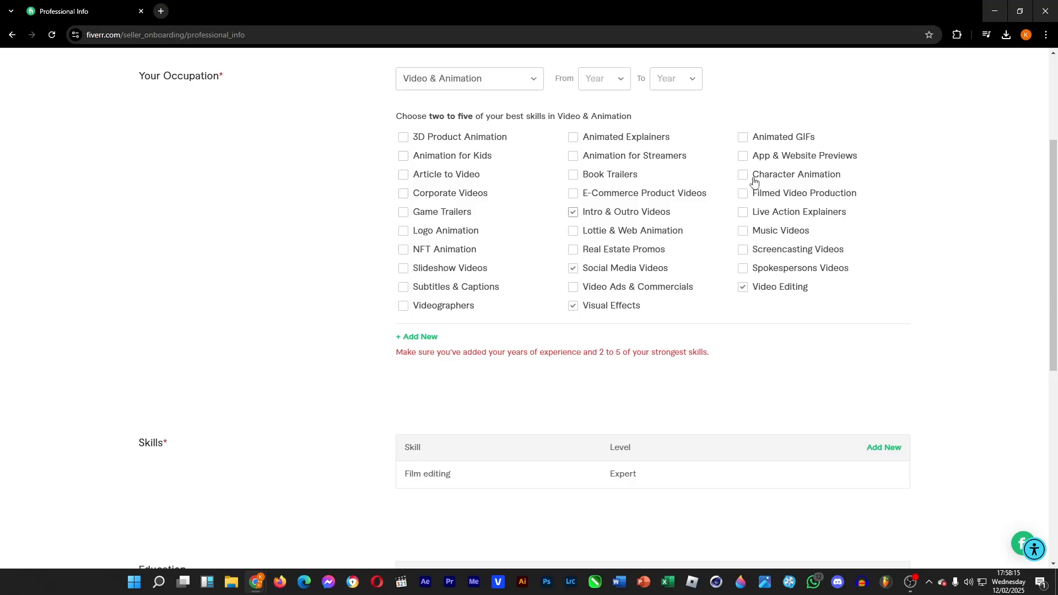
left_click(404, 138)
scroll(463, 229, "down", 8)
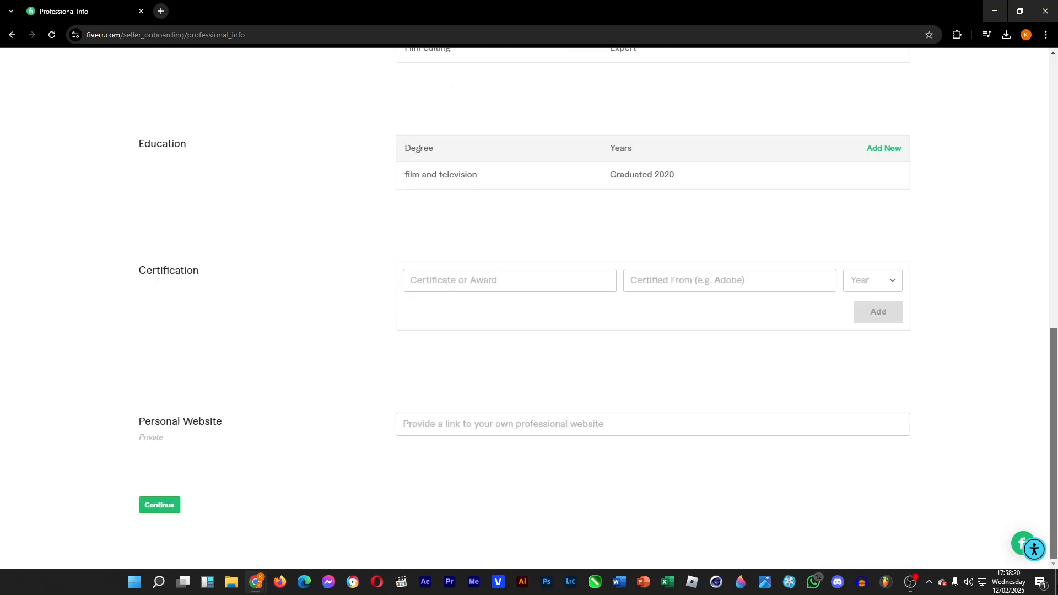
left_click(175, 505)
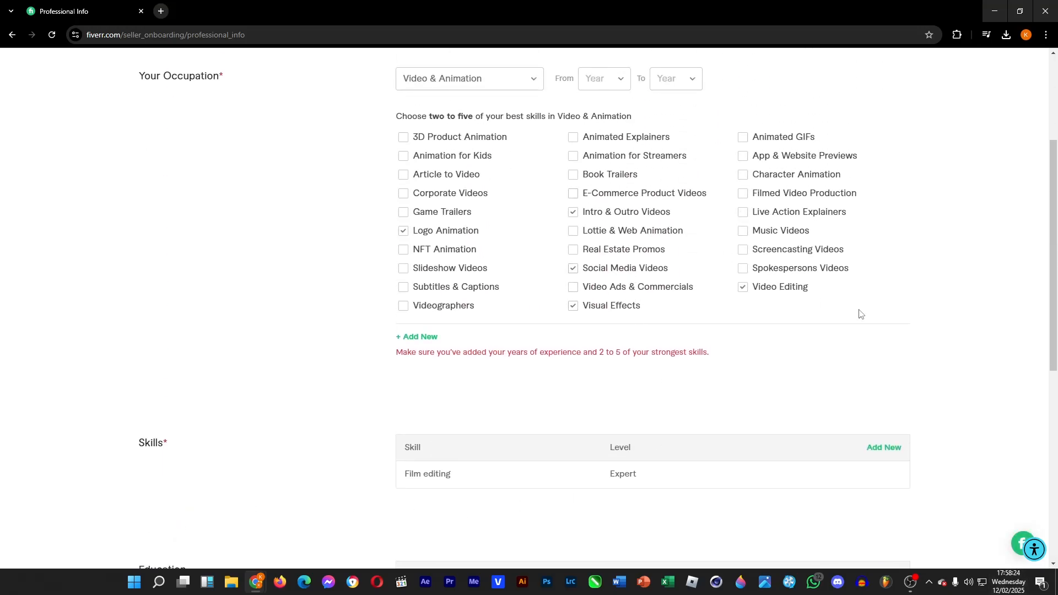
Set the occupation's experience years starting from 2024 and continue to the Account Security step.
scroll(641, 246, "up", 2)
left_click(617, 194)
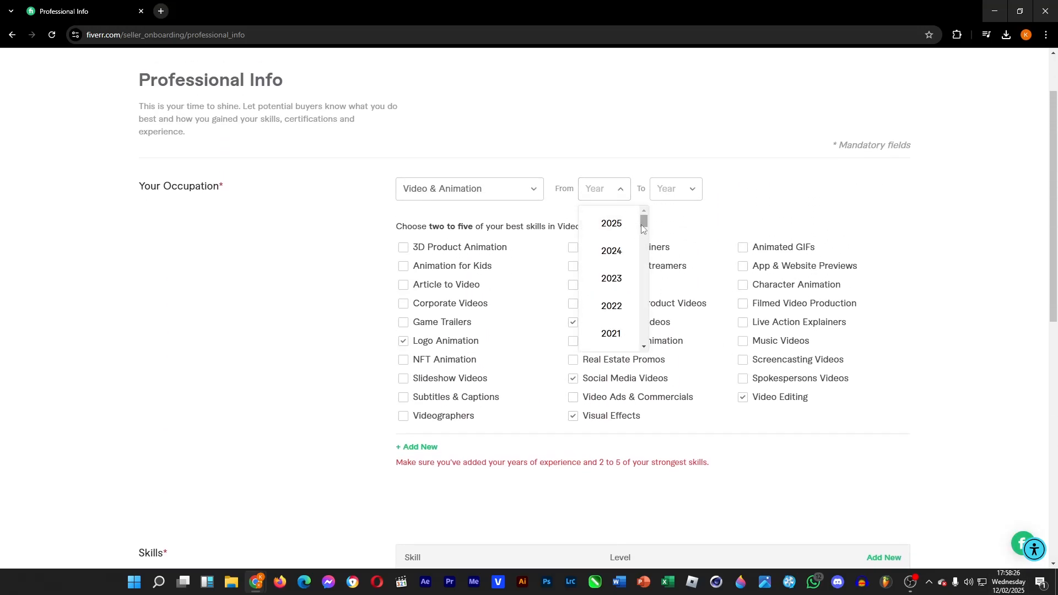
left_click(618, 251)
left_click(679, 197)
left_click(683, 223)
scroll(440, 385, "down", 10)
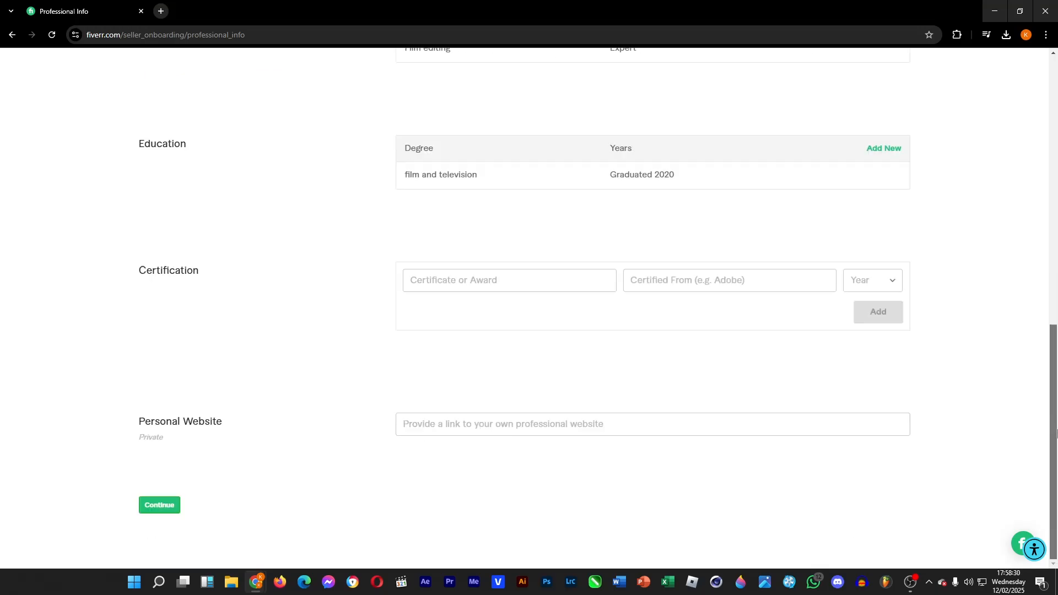
left_click(167, 505)
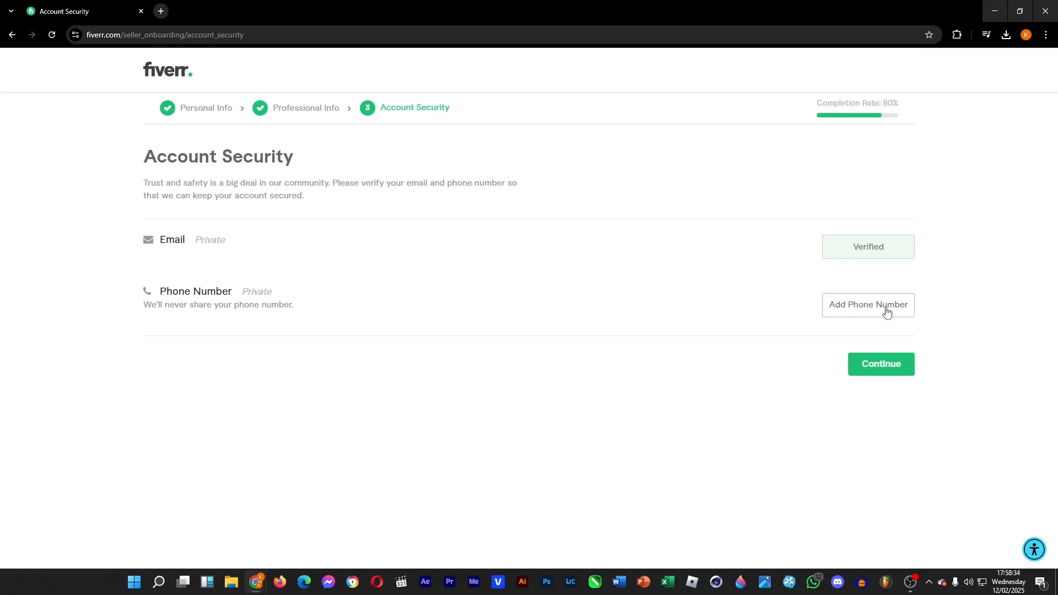
Finish Account Security and choose to create a Gig instead of joining Kickstart.
left_click(895, 362)
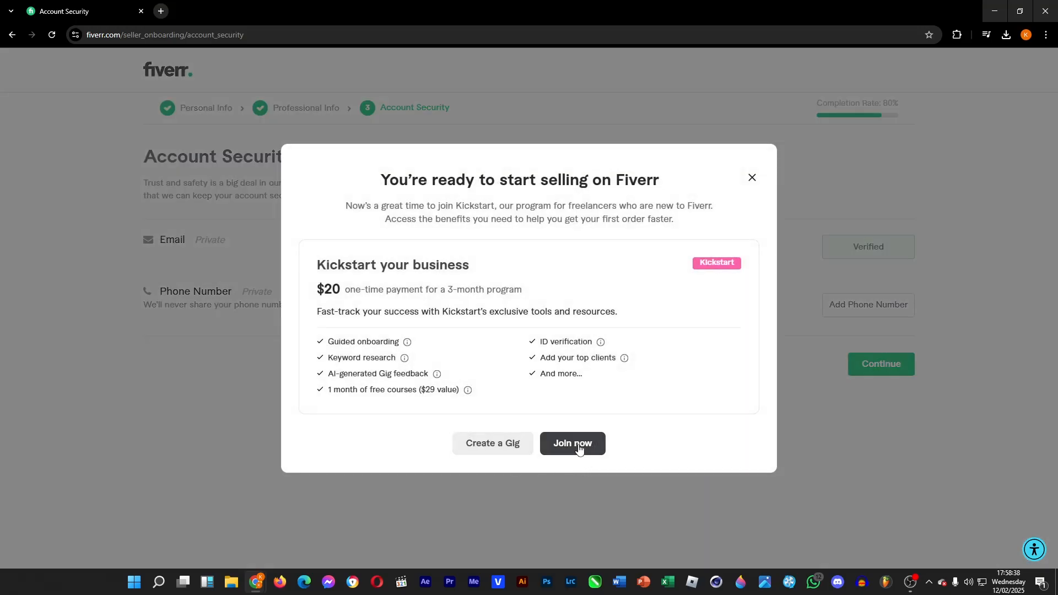
left_click(492, 443)
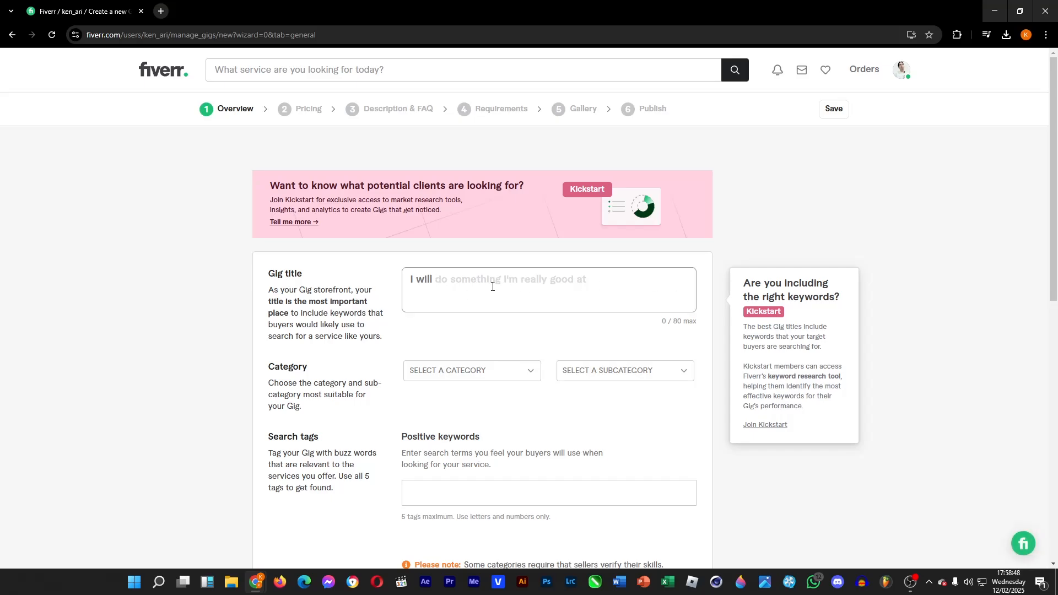
Title the Gig "I will edit videos" and set its category to Video & Animation.
type("E")
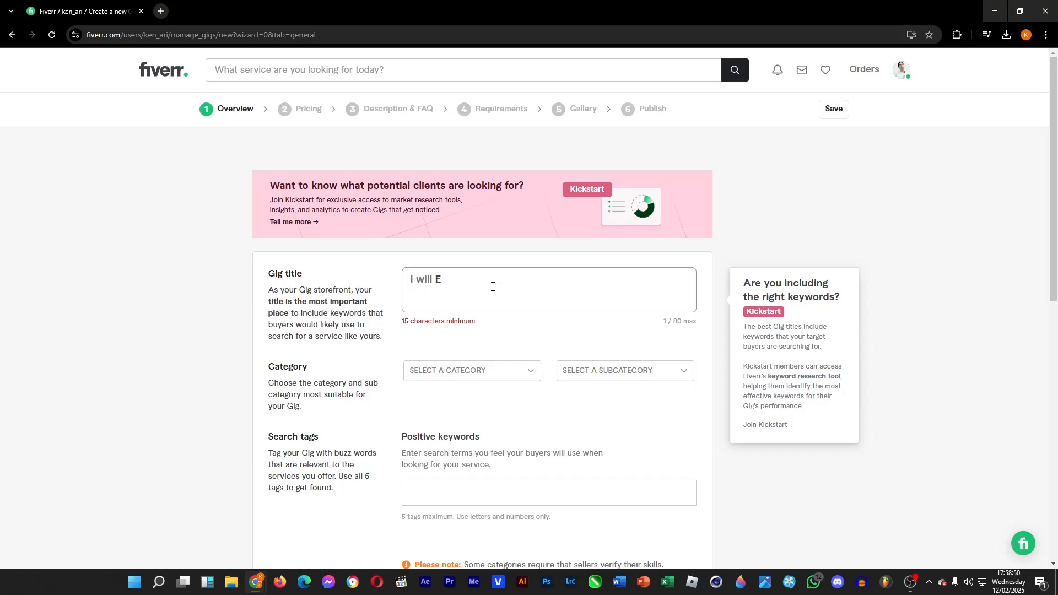
type("DI")
key("BackSpace")
key("BackSpace")
key("BackSpace")
type("edit videos")
left_click(475, 371)
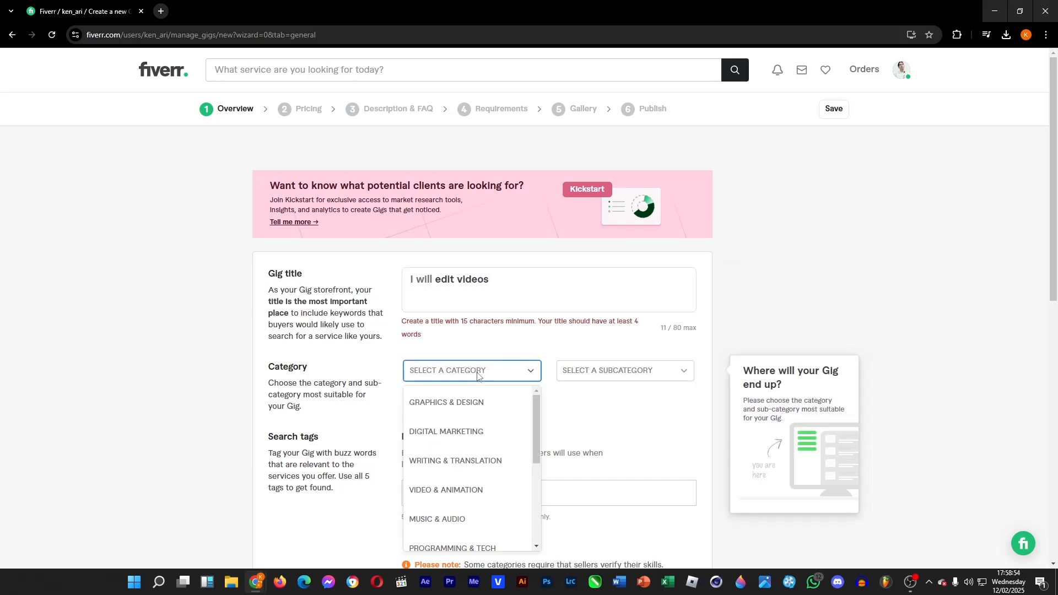
left_click(502, 484)
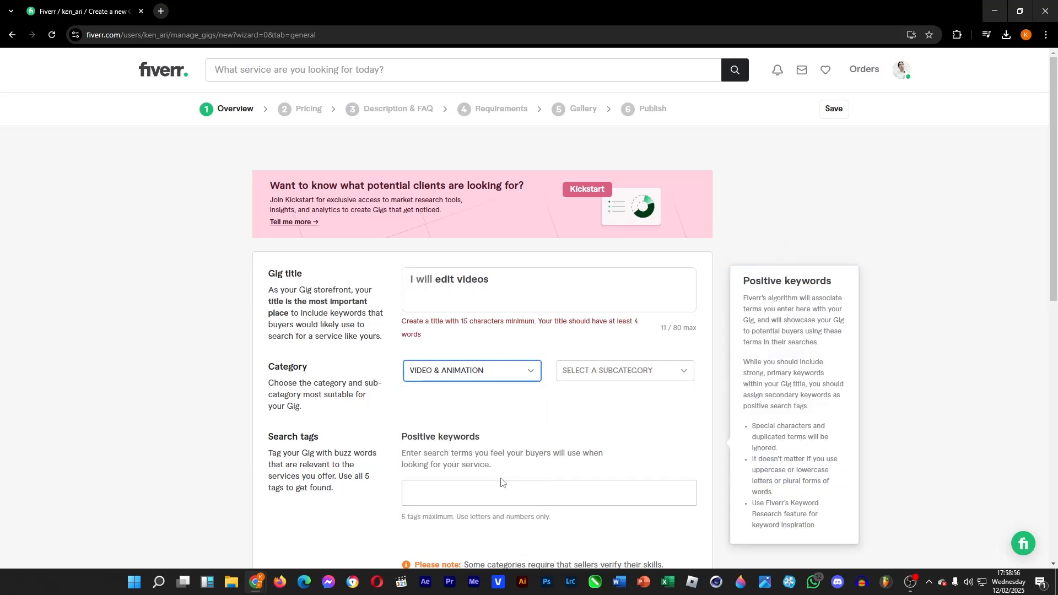
Set the Gig's subcategory to Video Editing.
left_click(634, 370)
left_click_drag(689, 405, 690, 404)
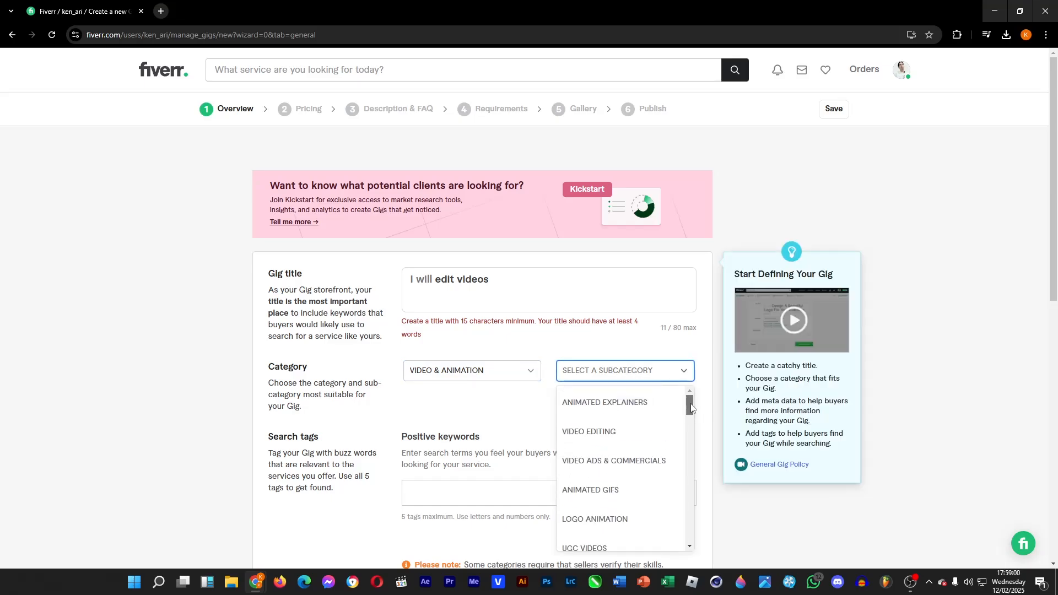
left_click(606, 431)
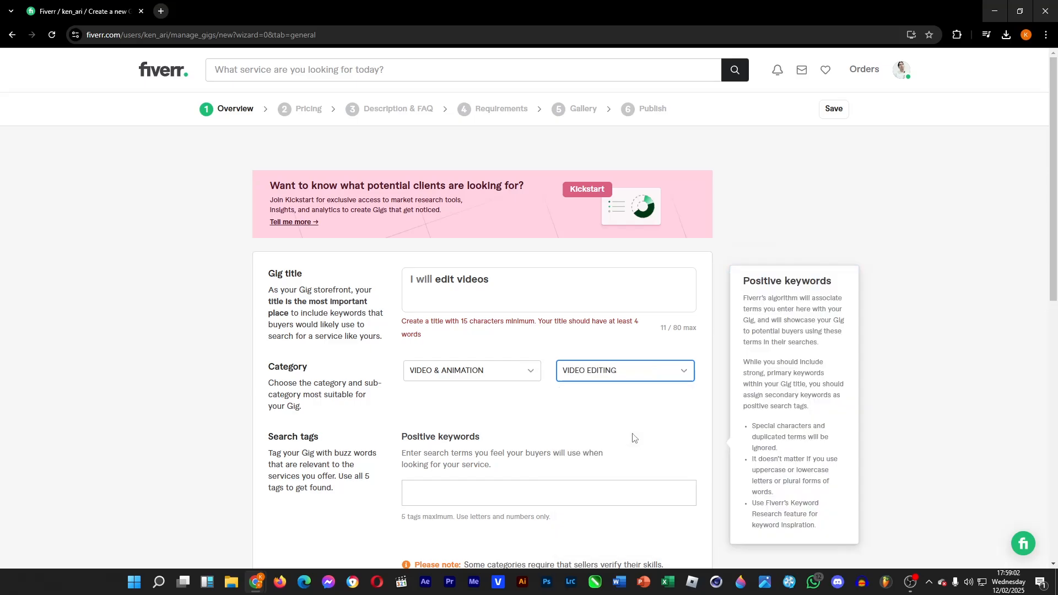
Choose YouTube videos as the primary type of videos edited and try to save and continue.
scroll(307, 358, "down", 4)
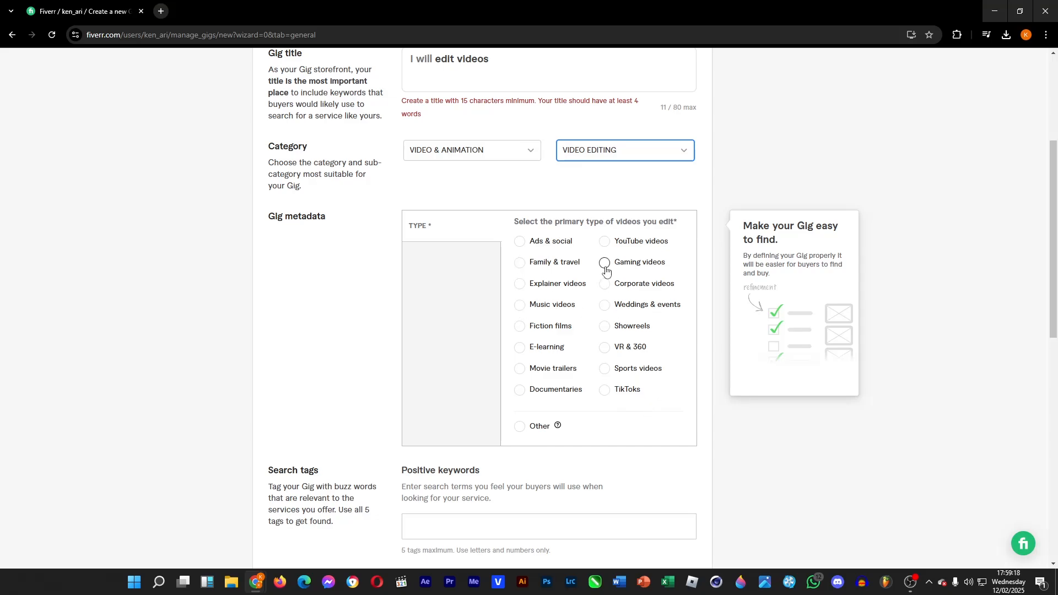
left_click(604, 241)
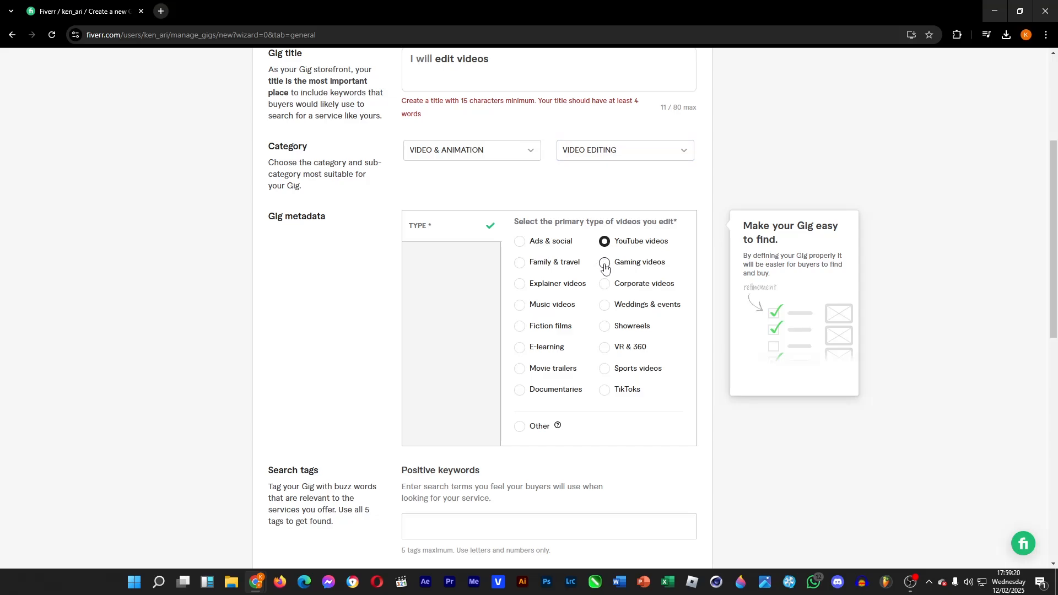
left_click(604, 265)
left_click(605, 242)
scroll(369, 358, "down", 2)
left_click(488, 419)
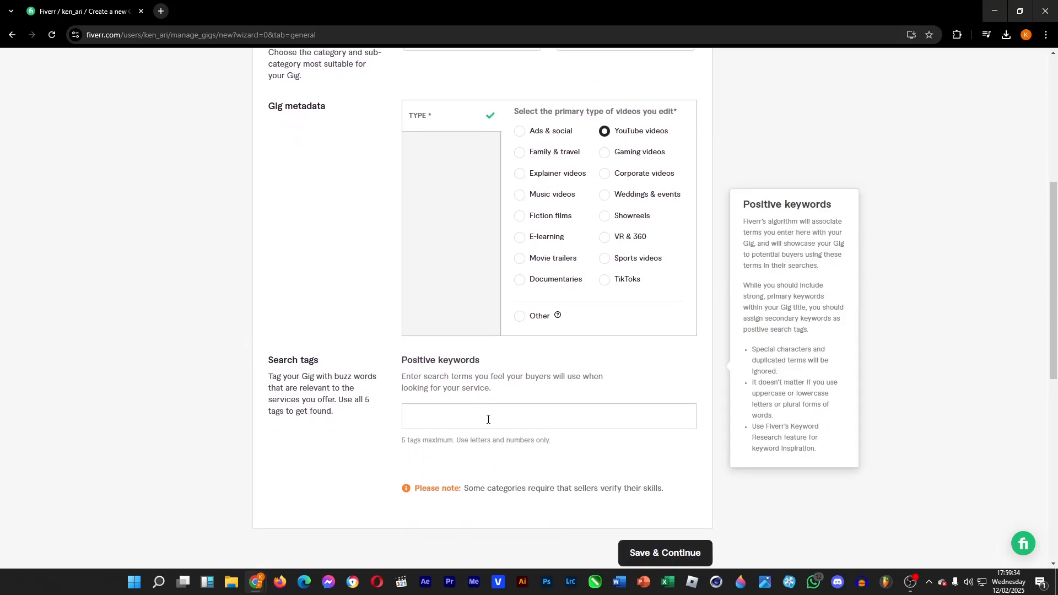
left_click(670, 554)
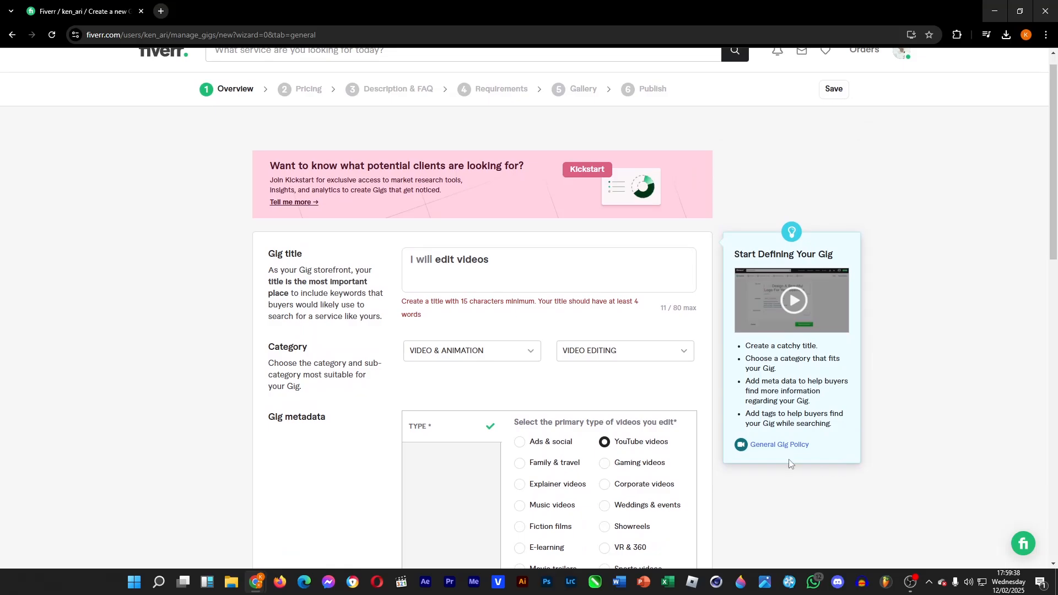
Extend the Gig title to "I will edit videos for you." and try saving and continuing again.
left_click(539, 264)
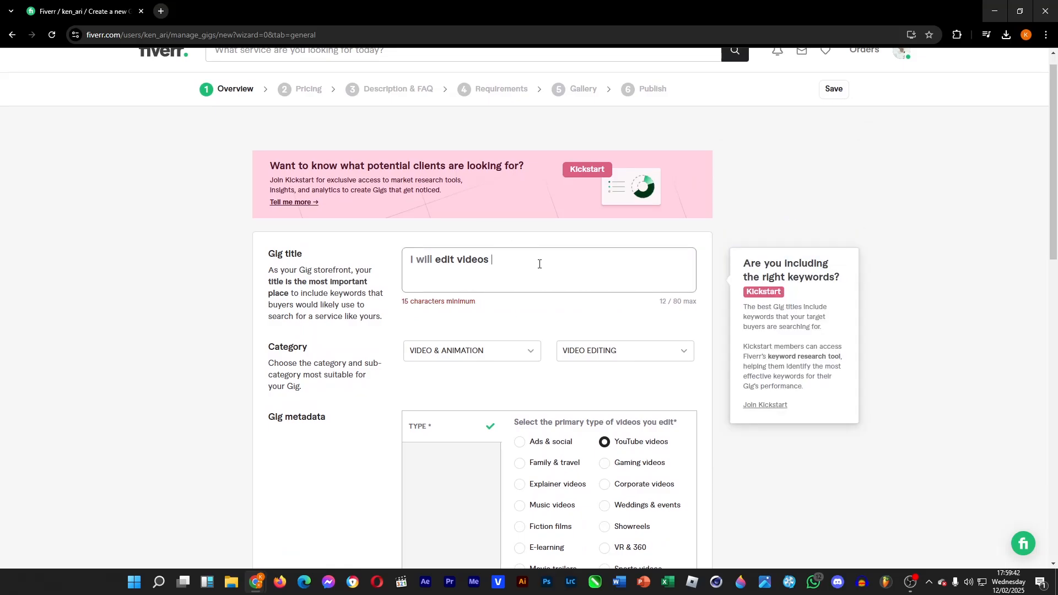
type("for")
key("BackSpace")
key("BackSpace")
key("BackSpace")
key("BackSpace")
key("BackSpace")
key("BackSpace")
key("BackSpace")
key("BackSpace")
key("BackSpace")
type("ideos for")
key("BackSpace")
key("BackSpace")
key("BackSpace")
type("for you.")
scroll(539, 264, "down", 7)
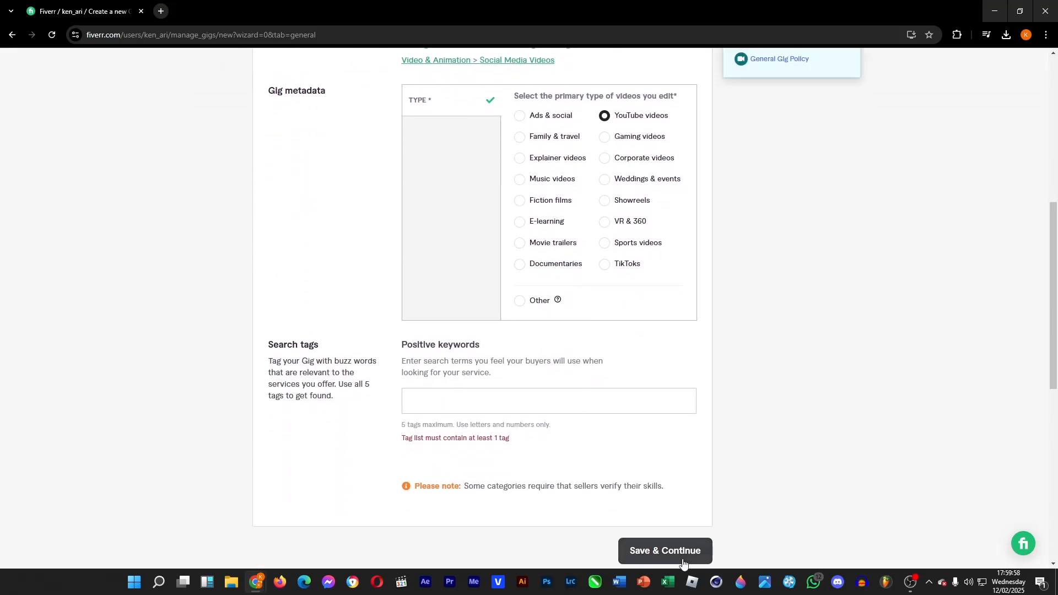
left_click(673, 551)
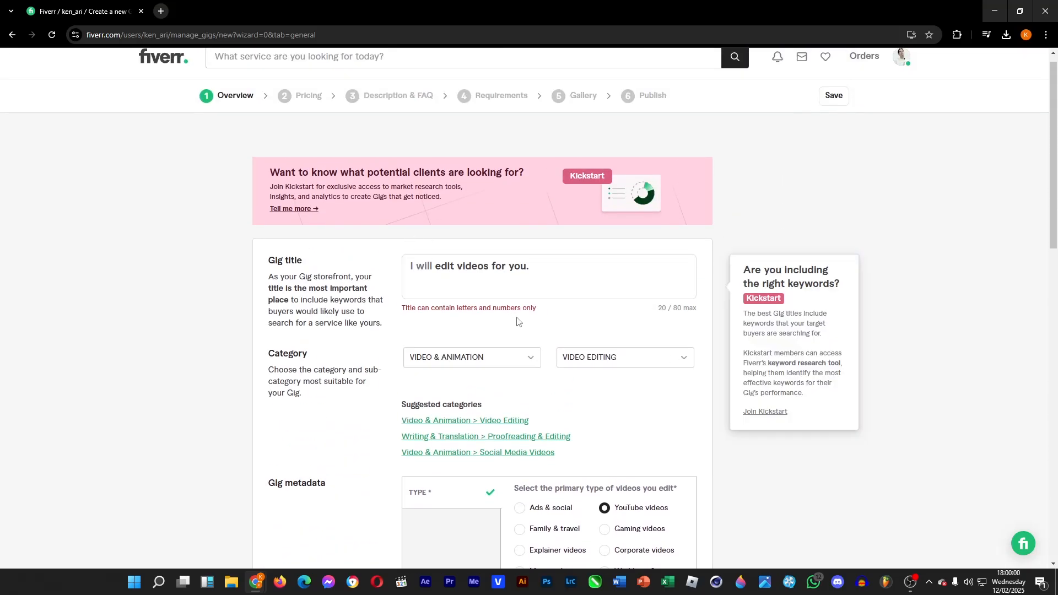
Remove the trailing period from the Gig title.
key("BackSpace")
scroll(579, 265, "down", 9)
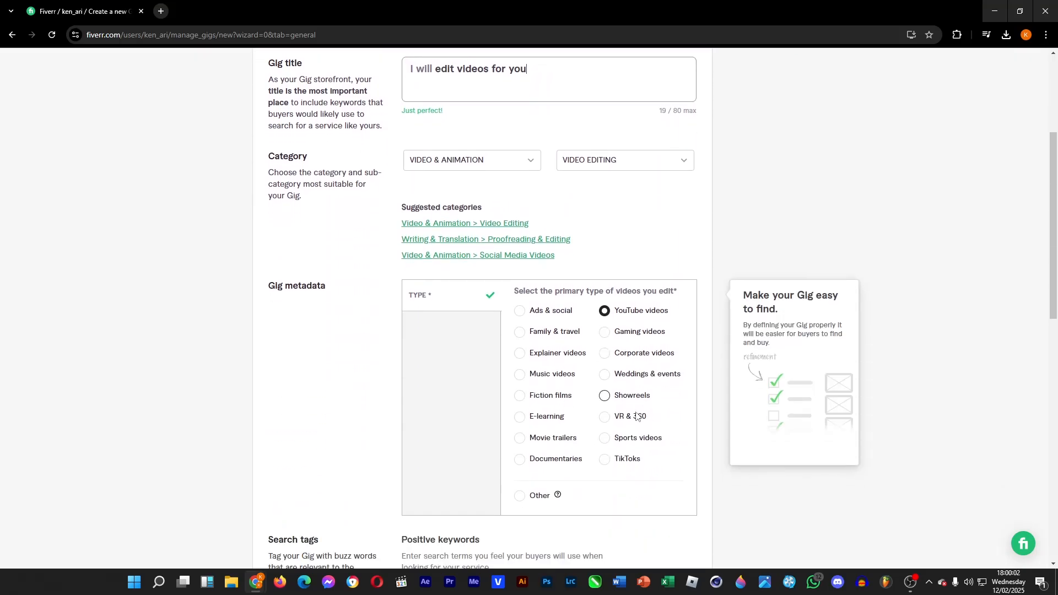
left_click(670, 447)
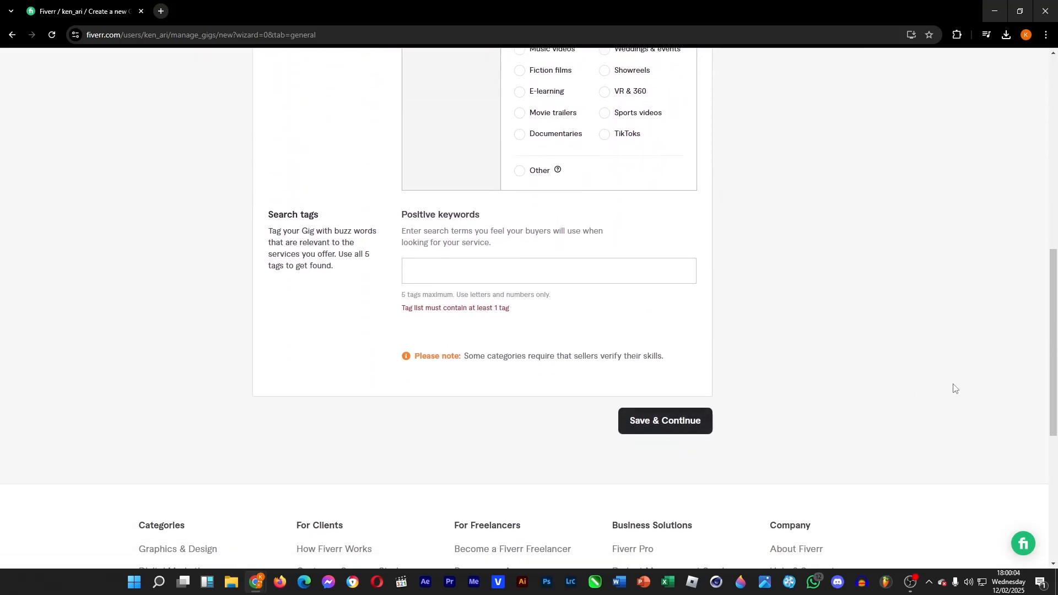
Add the search tag "edit video" and save and continue to the Pricing step.
left_click(458, 264)
type("vide")
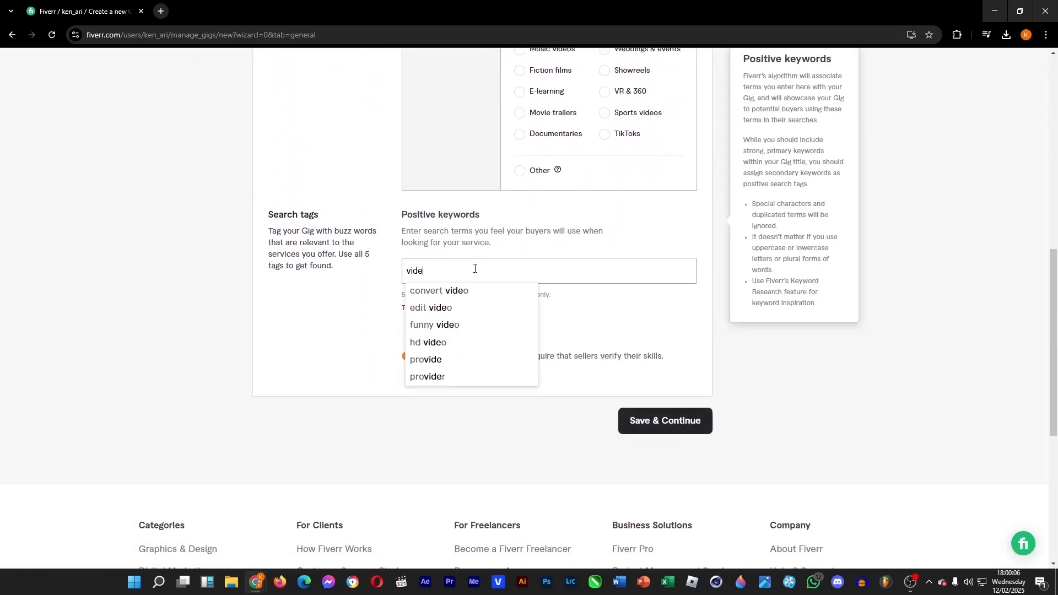
type("o")
left_click(435, 307)
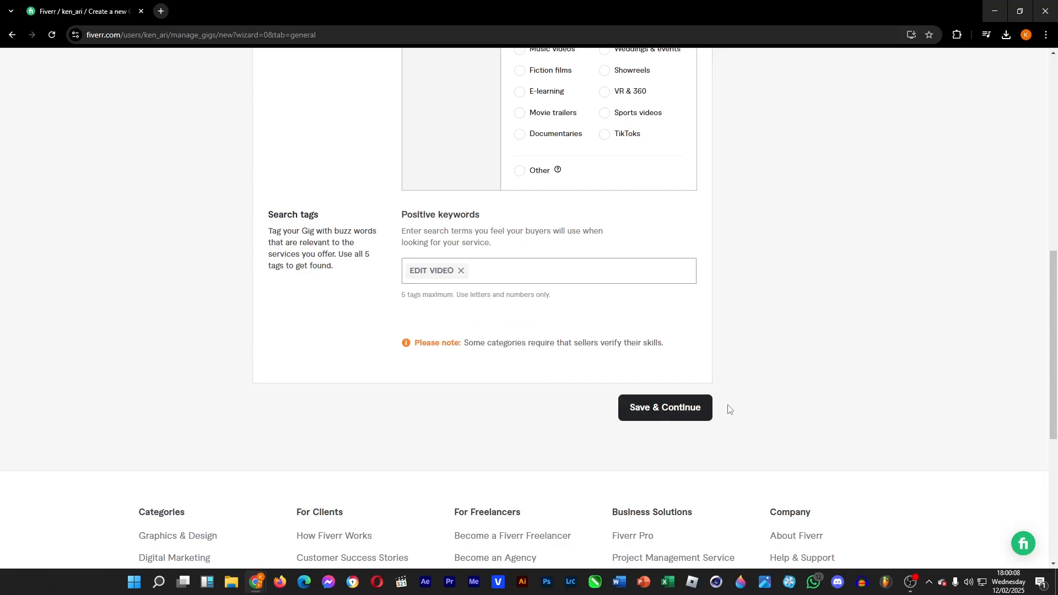
left_click(659, 259)
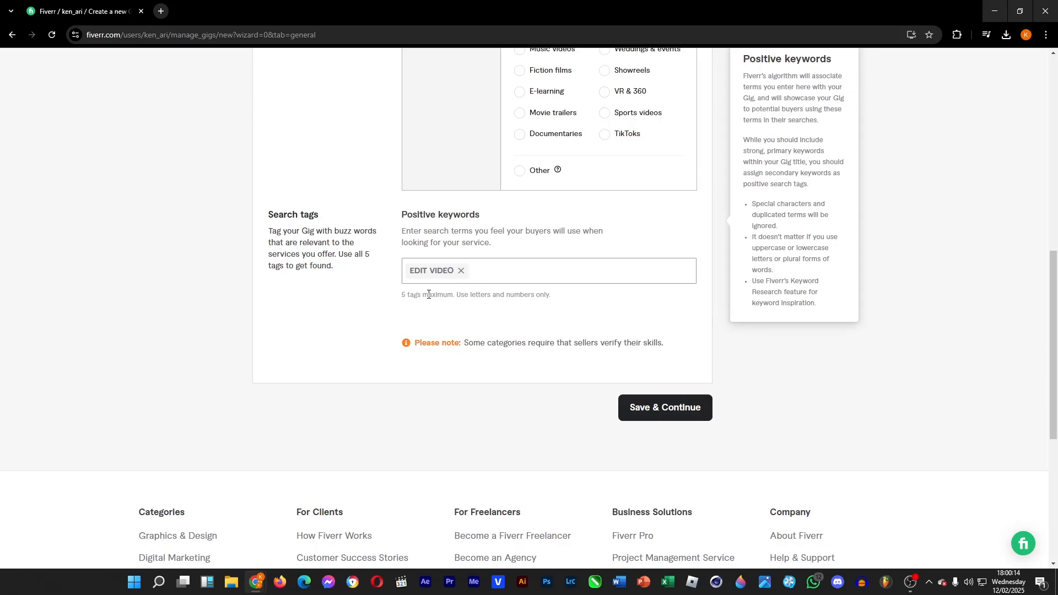
left_click(689, 414)
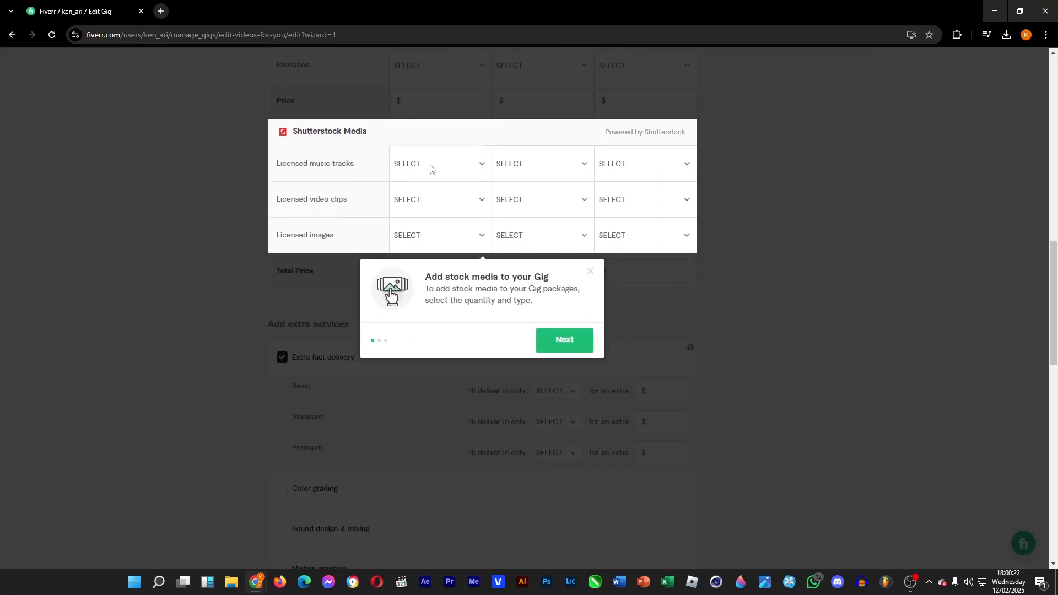
Dismiss the stock media tip and review the Scope & Pricing package table and extra services.
left_click(594, 273)
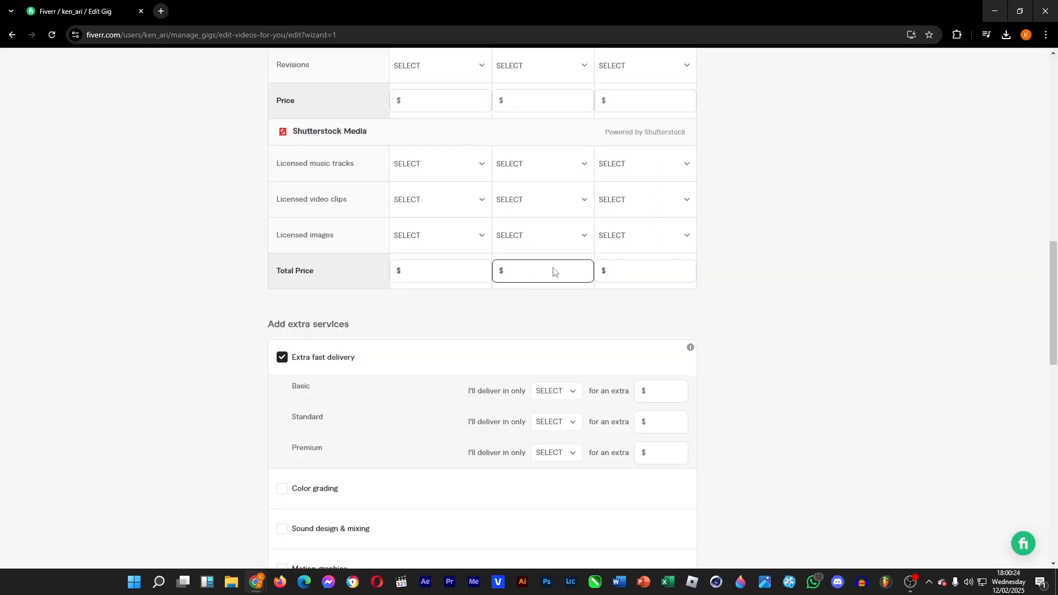
scroll(411, 270, "up", 4)
scroll(412, 269, "up", 7)
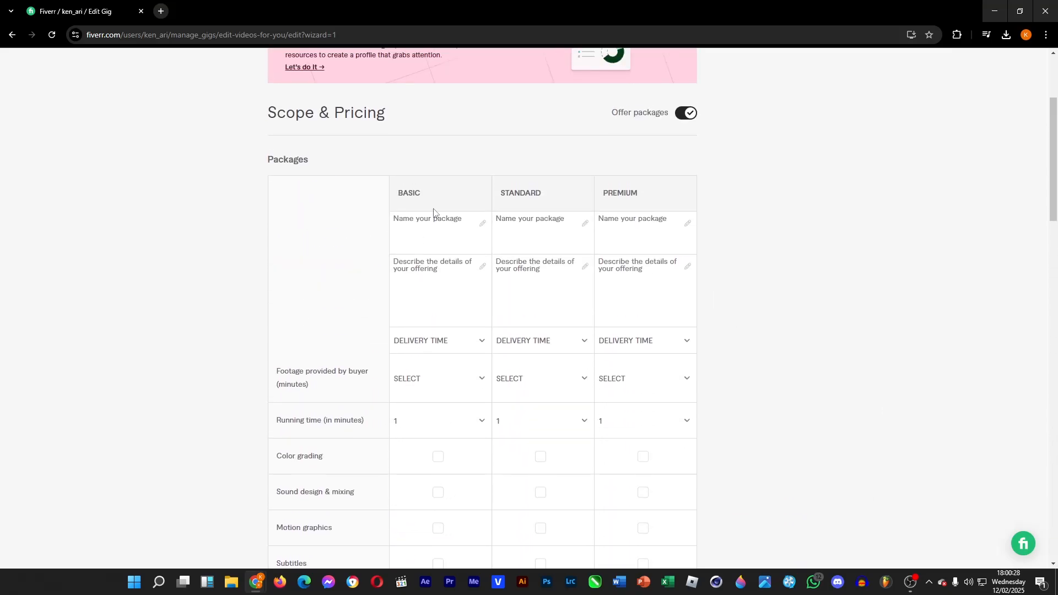
scroll(474, 433, "down", 5)
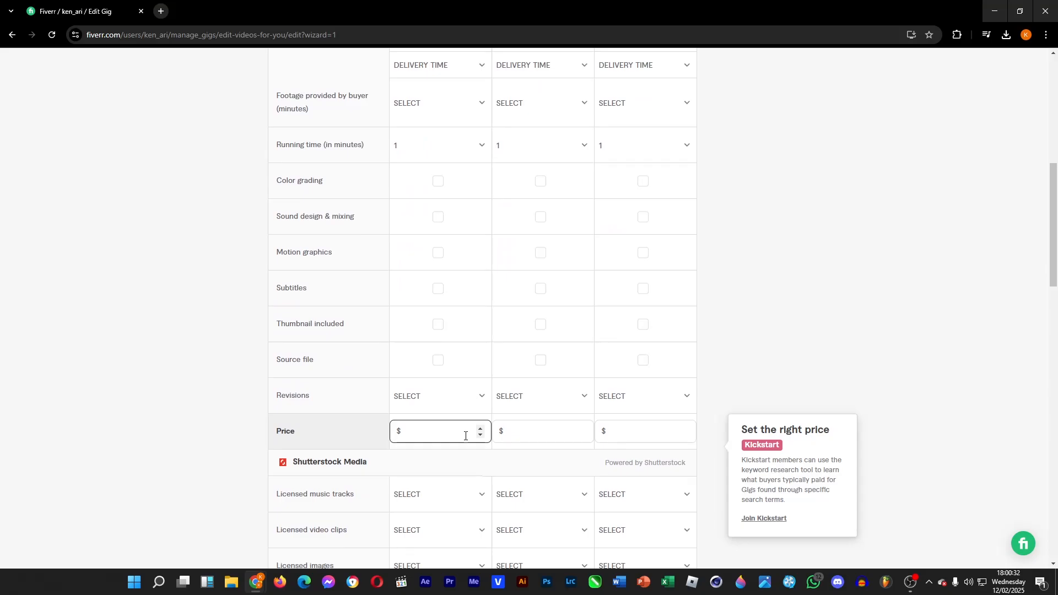
scroll(480, 367, "up", 3)
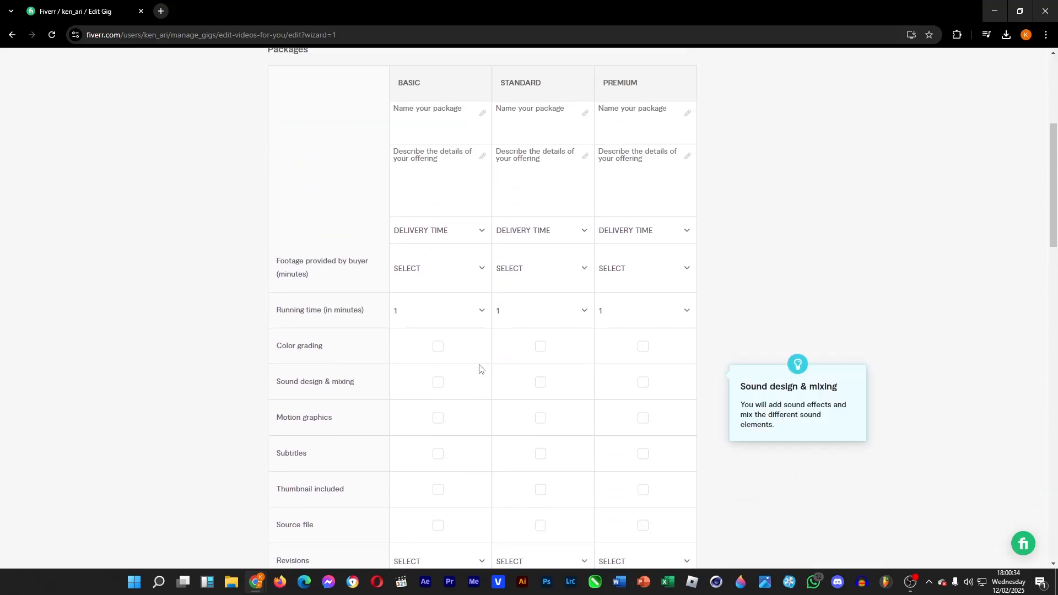
scroll(479, 368, "down", 4)
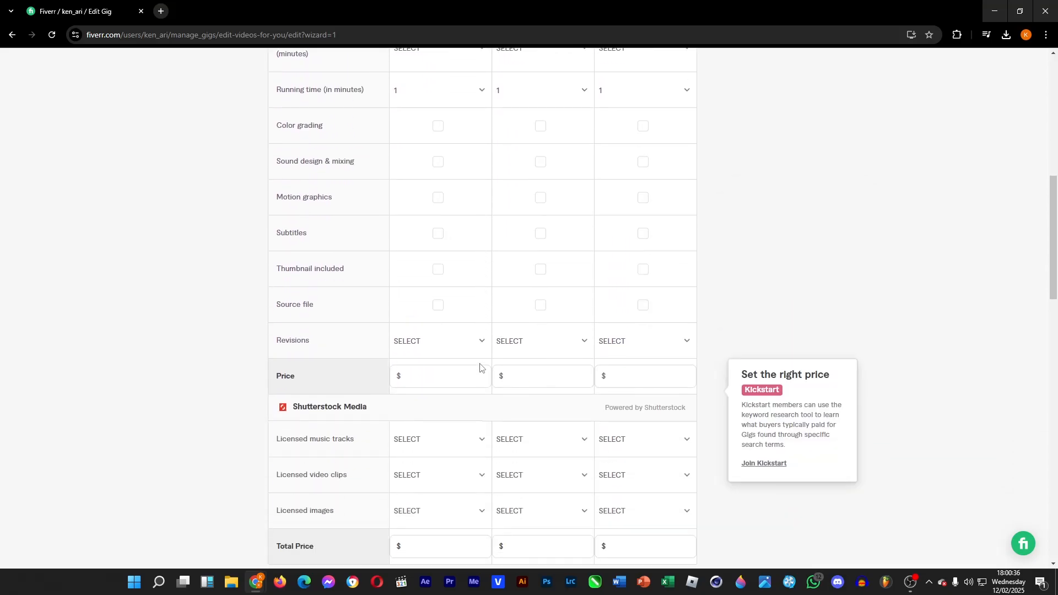
left_click(429, 380)
scroll(429, 381, "down", 4)
left_click(452, 334)
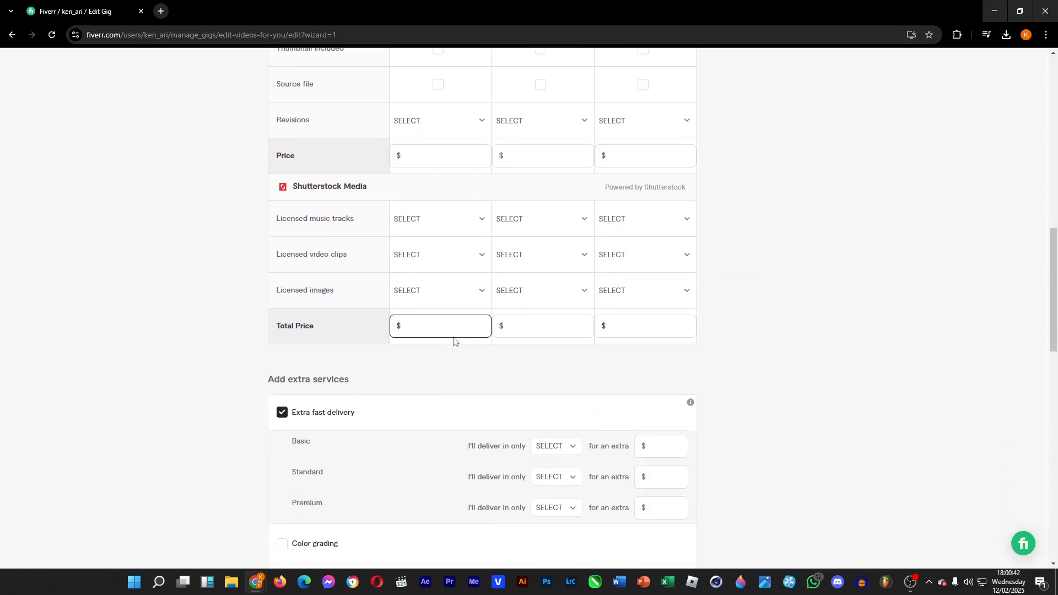
scroll(453, 341, "down", 2)
scroll(453, 341, "down", 5)
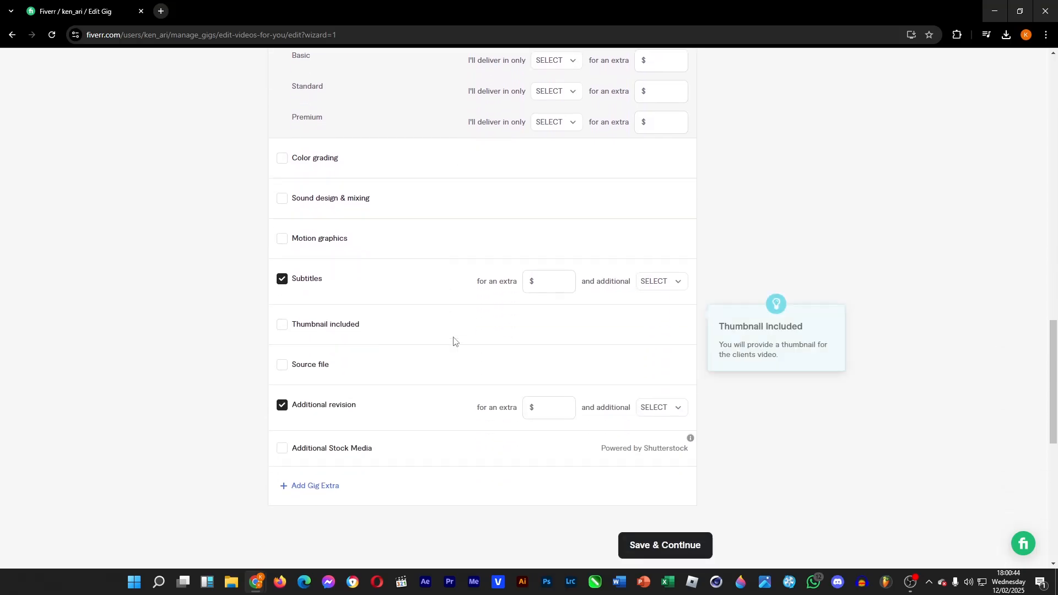
left_click_drag(1053, 384, 1052, 153)
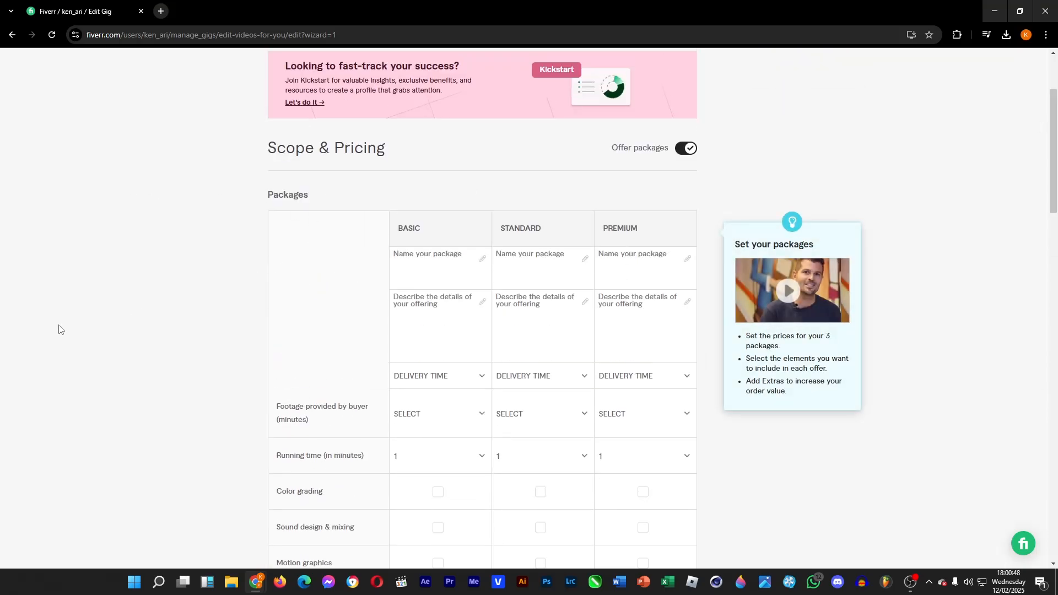
scroll(130, 407, "down", 5)
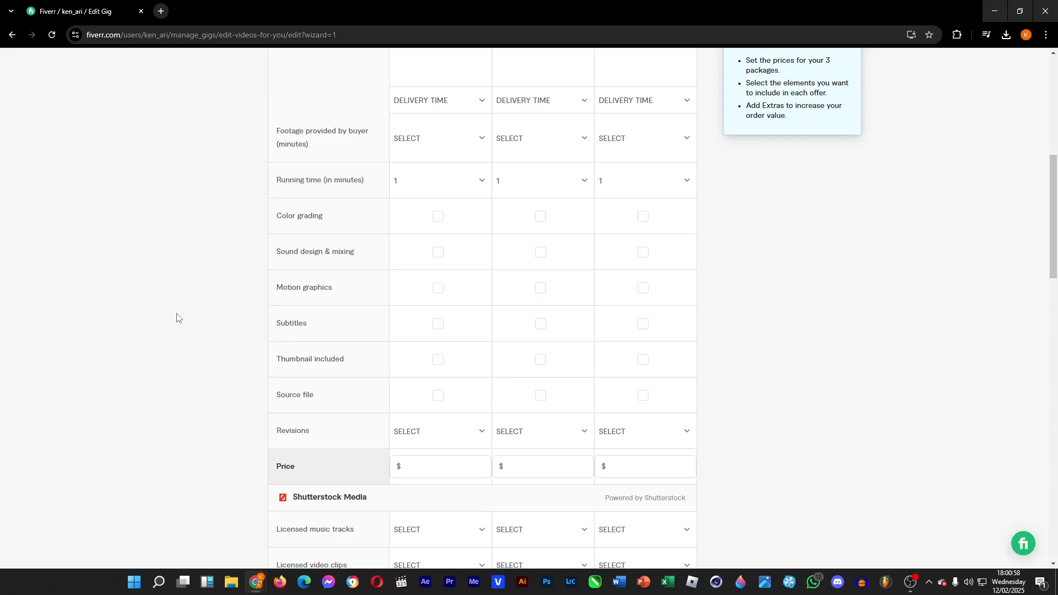
mouse_move(272, 430)
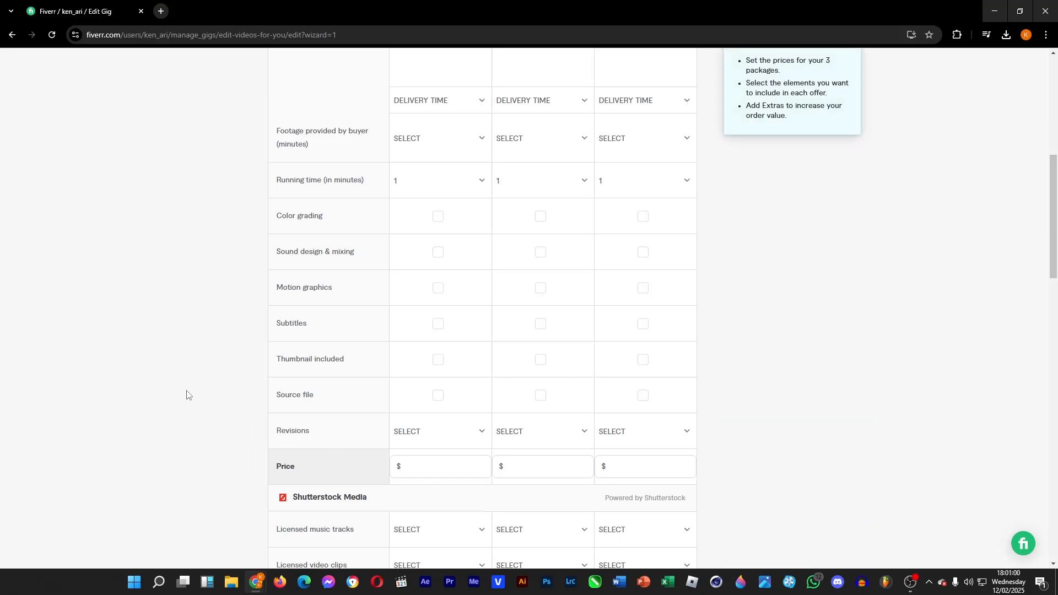